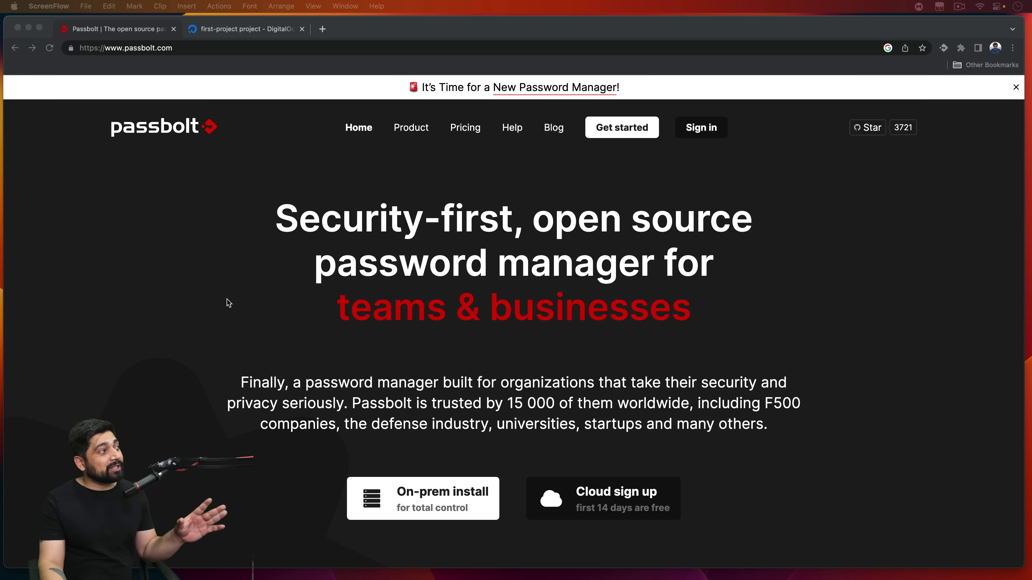
# Step: Highlight 'Security-first' and 'open source' in the passbolt.com headline
pyautogui.click(125, 268)
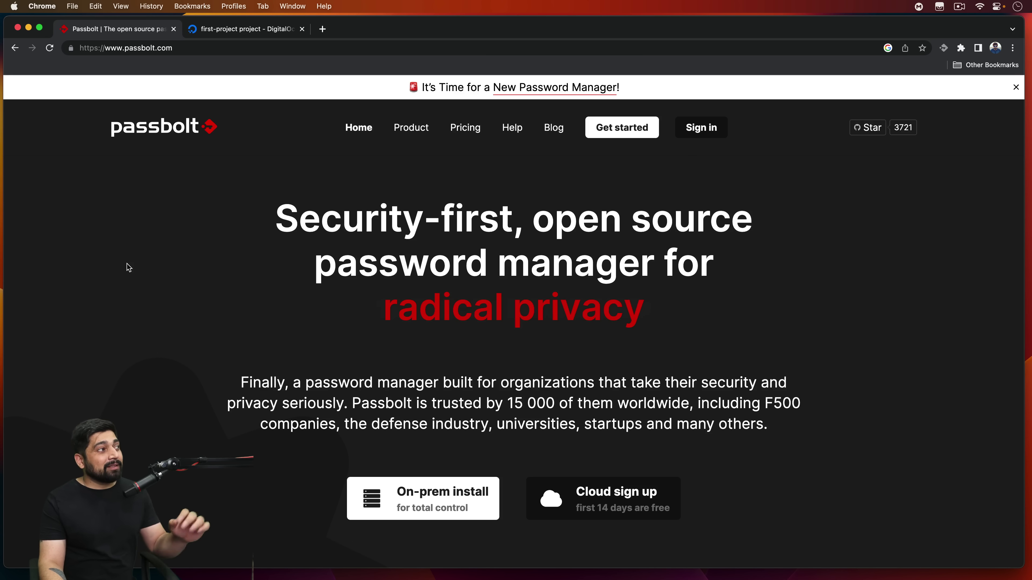
pyautogui.moveTo(276, 220); pyautogui.dragTo(504, 225)
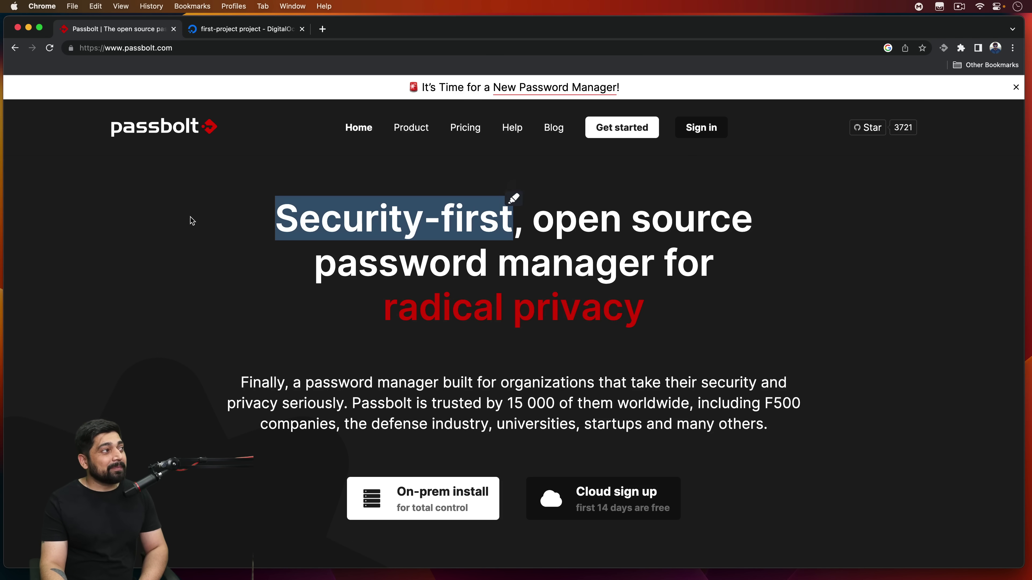
pyautogui.click(205, 229)
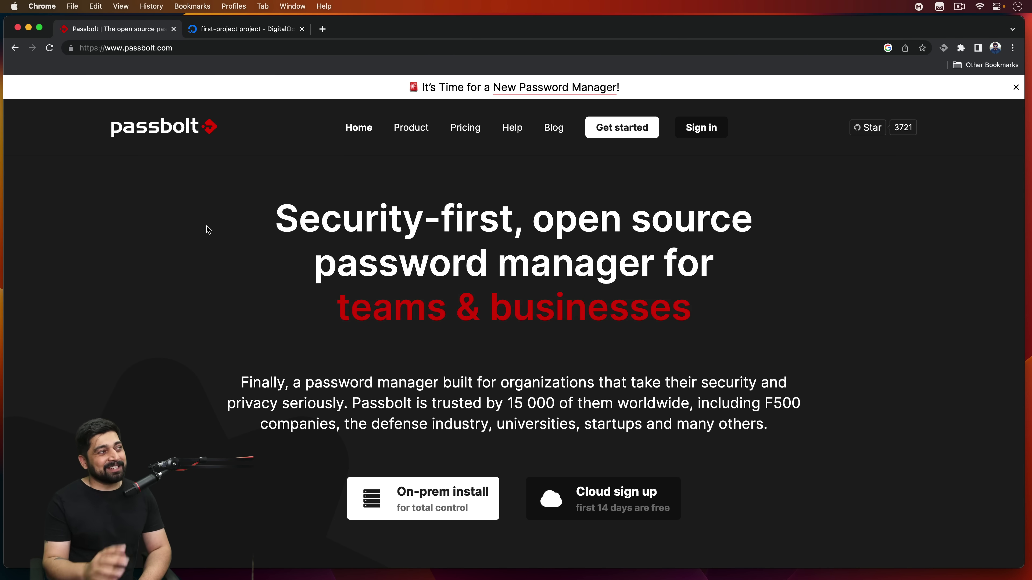
pyautogui.moveTo(532, 219); pyautogui.dragTo(758, 175)
pyautogui.click(762, 246)
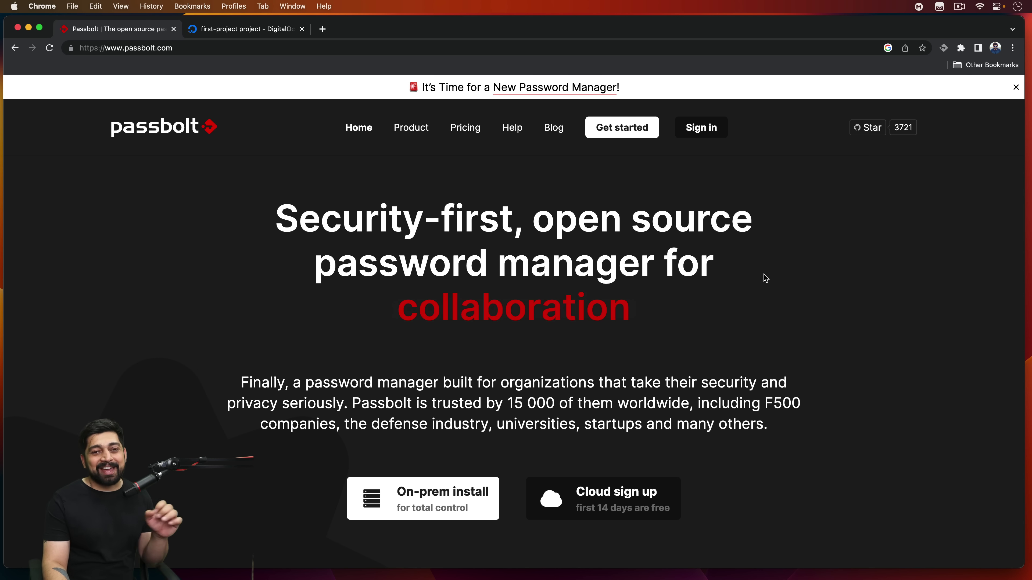
# Step: Scroll through the homepage, then open the GitHub repository from the header's Star button
pyautogui.scroll(-4, 682, 295)
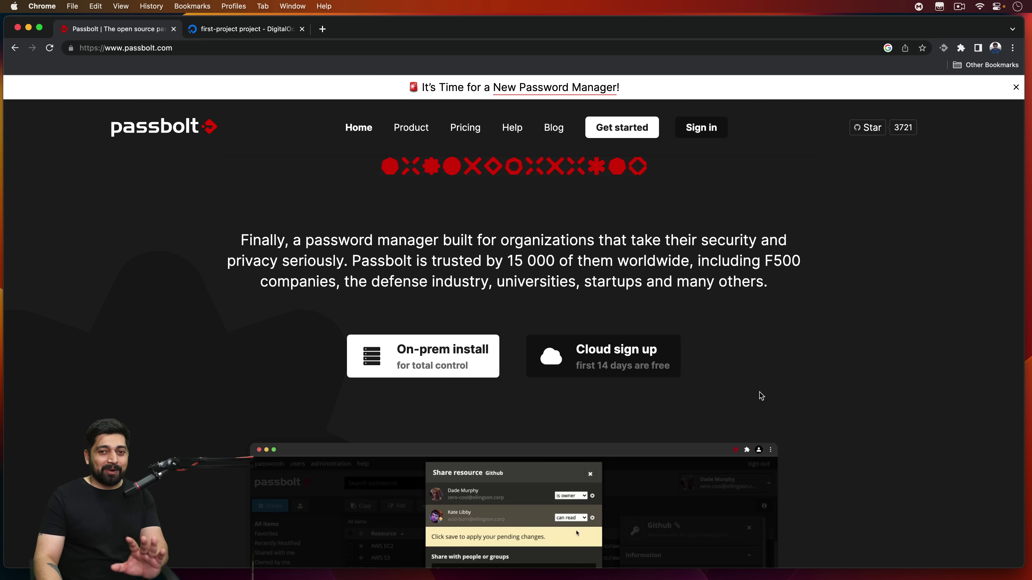
pyautogui.scroll(-10, 769, 388)
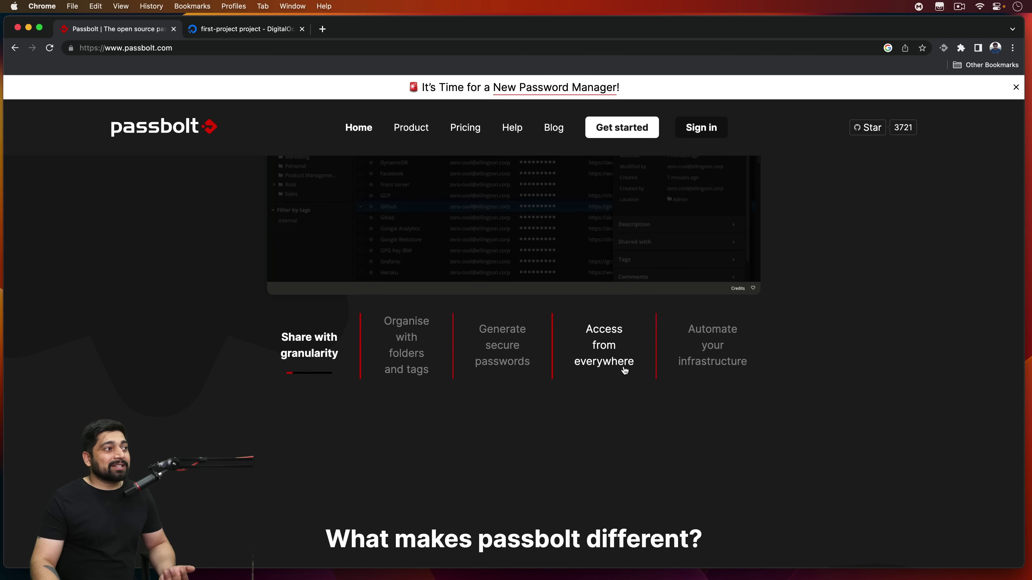
pyautogui.scroll(-10, 624, 369)
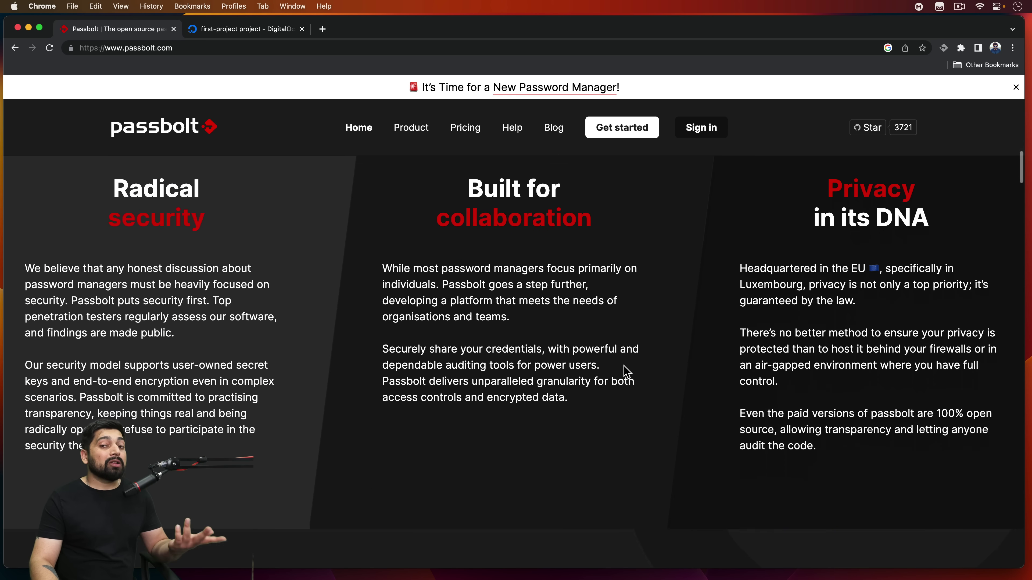
pyautogui.scroll(-10, 627, 371)
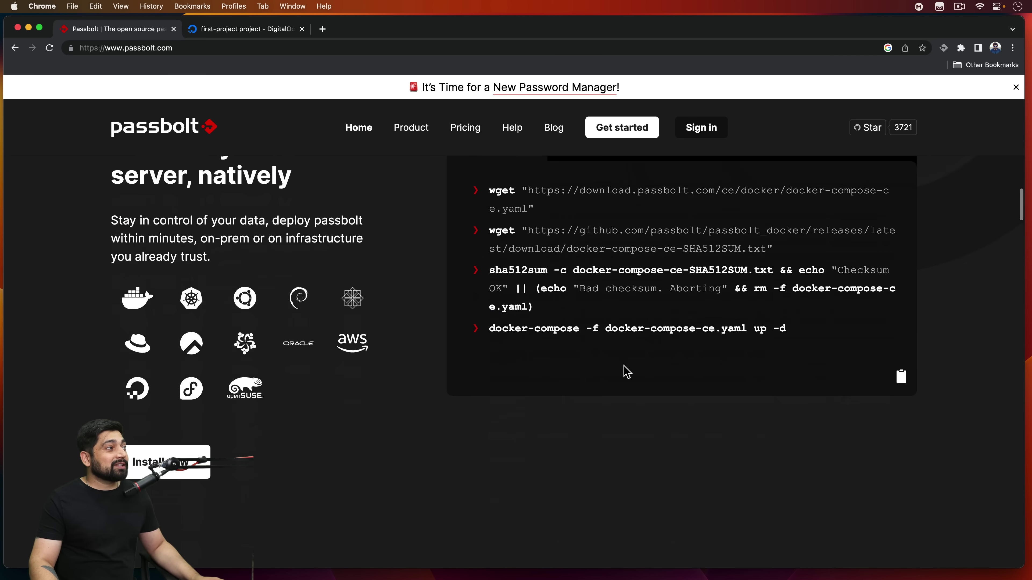
pyautogui.scroll(2, 627, 371)
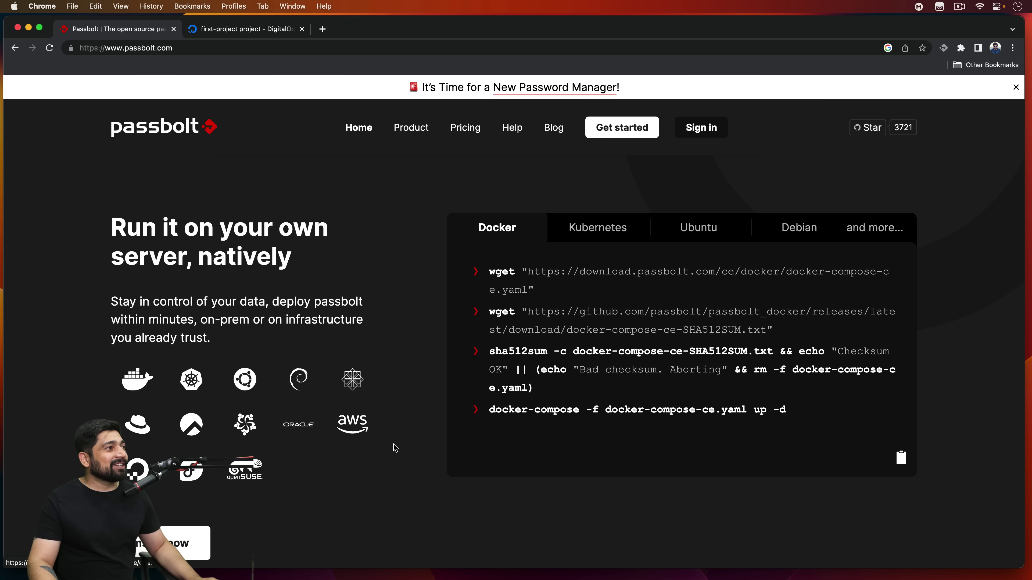
pyautogui.scroll(-5, 364, 301)
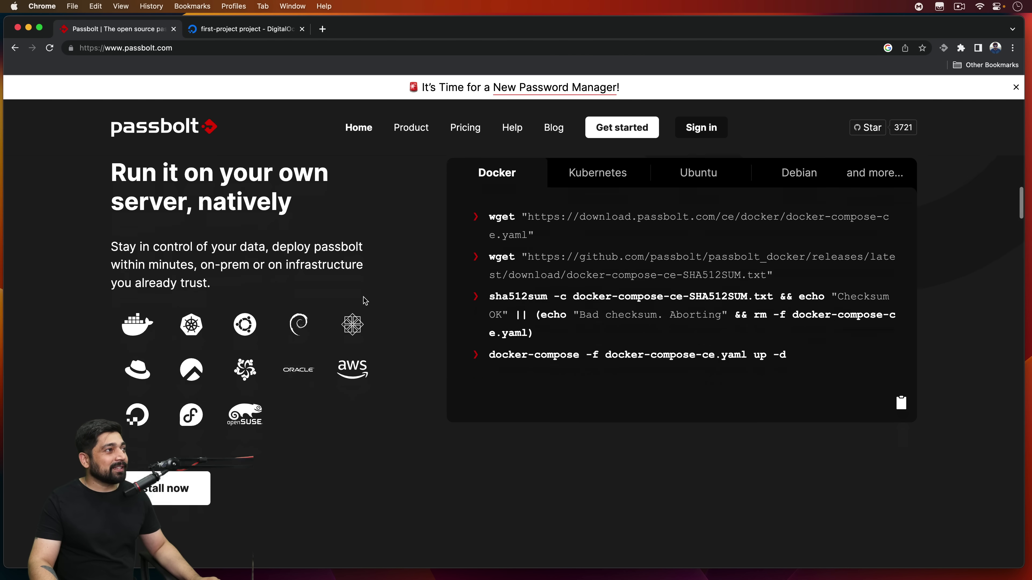
pyautogui.scroll(-5, 899, 219)
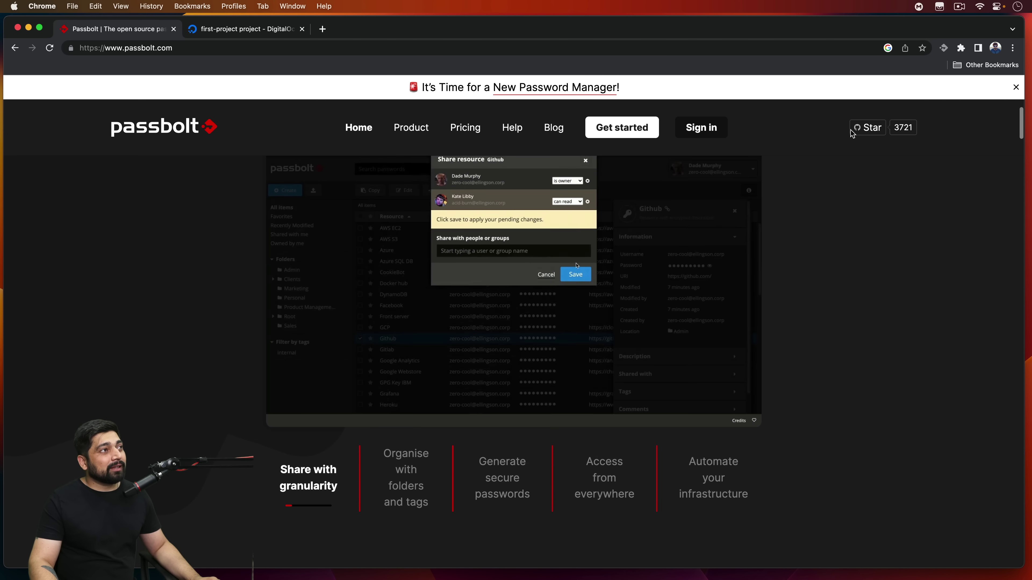
pyautogui.click(865, 128)
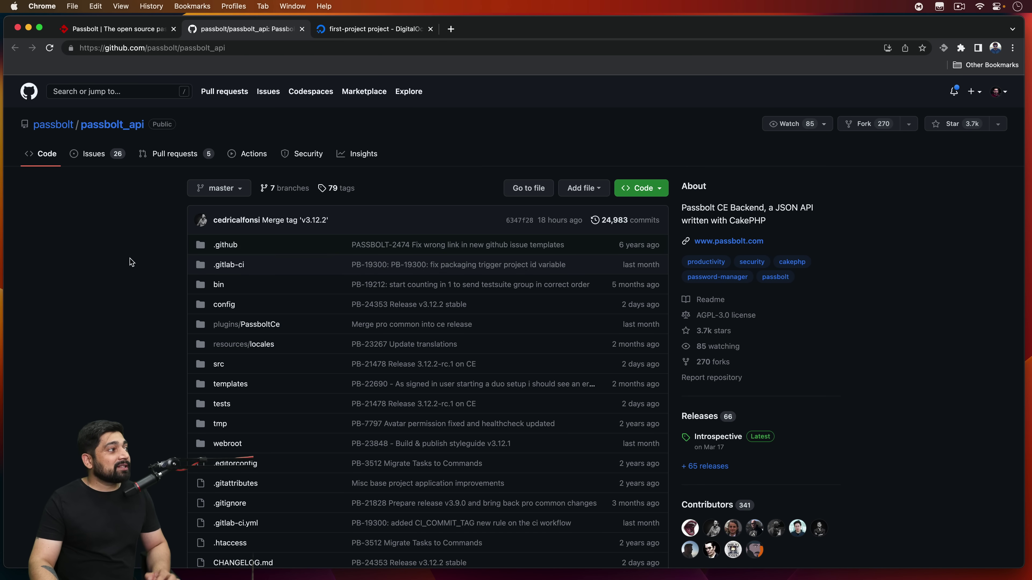
# Step: Open the passbolt organisation page from the repository in a new tab
pyautogui.scroll(-5, 131, 263)
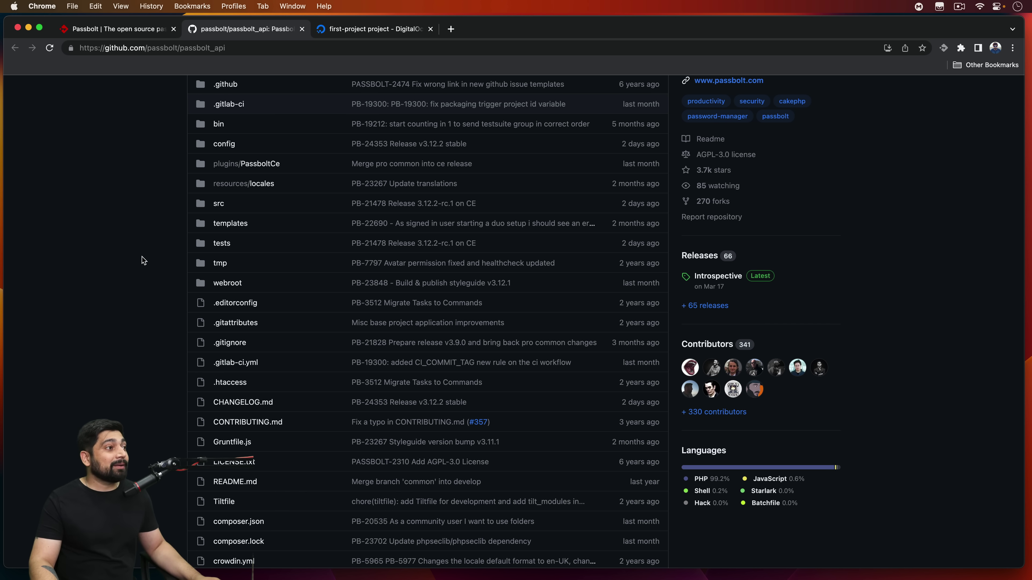
pyautogui.scroll(5, 143, 260)
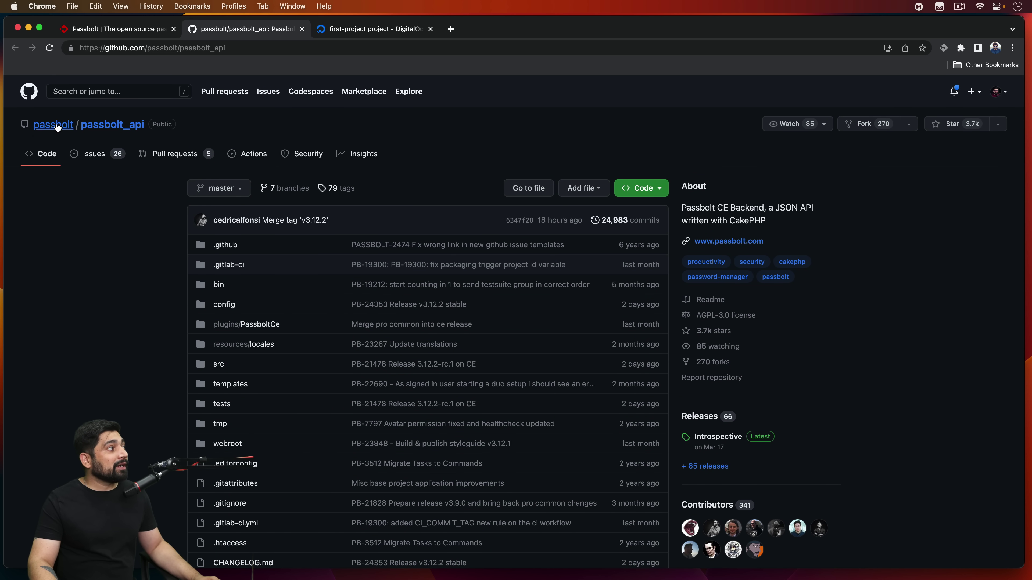
pyautogui.keyDown('super'); pyautogui.click(57, 127); pyautogui.keyUp('super')
pyautogui.click(386, 34)
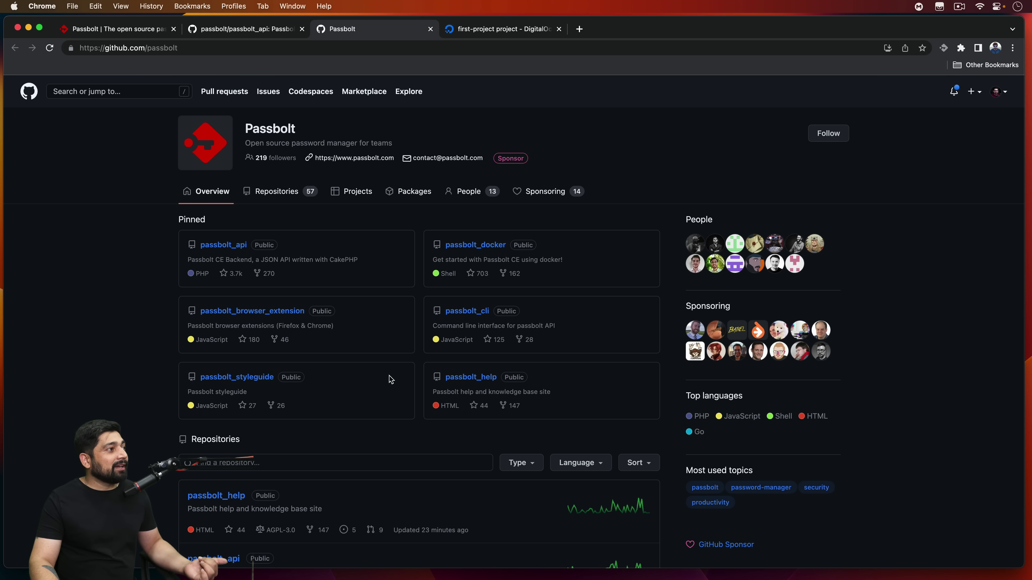
# Step: Show the organisation's full repository list and scroll through it
pyautogui.click(263, 192)
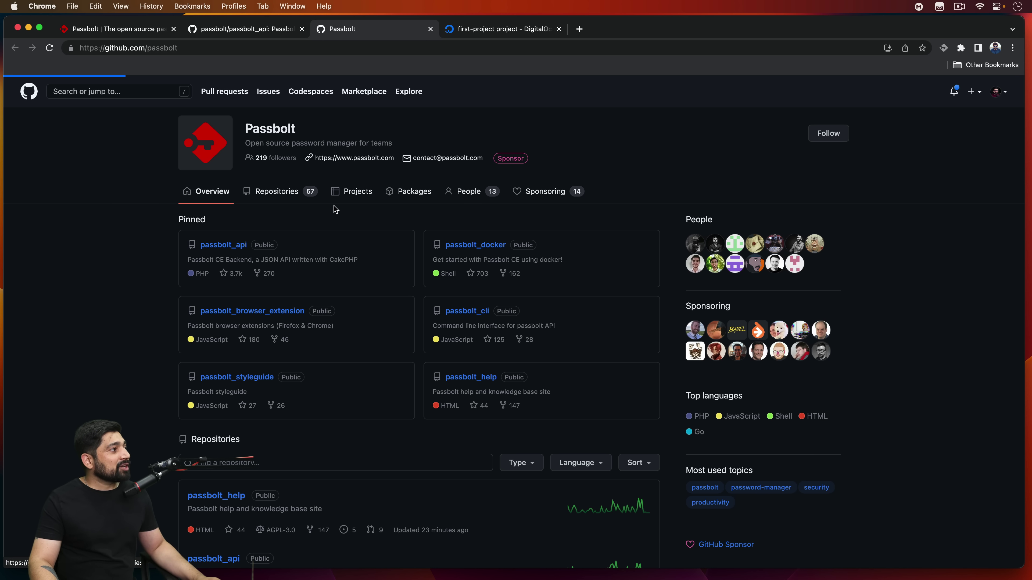
pyautogui.scroll(-2, 507, 323)
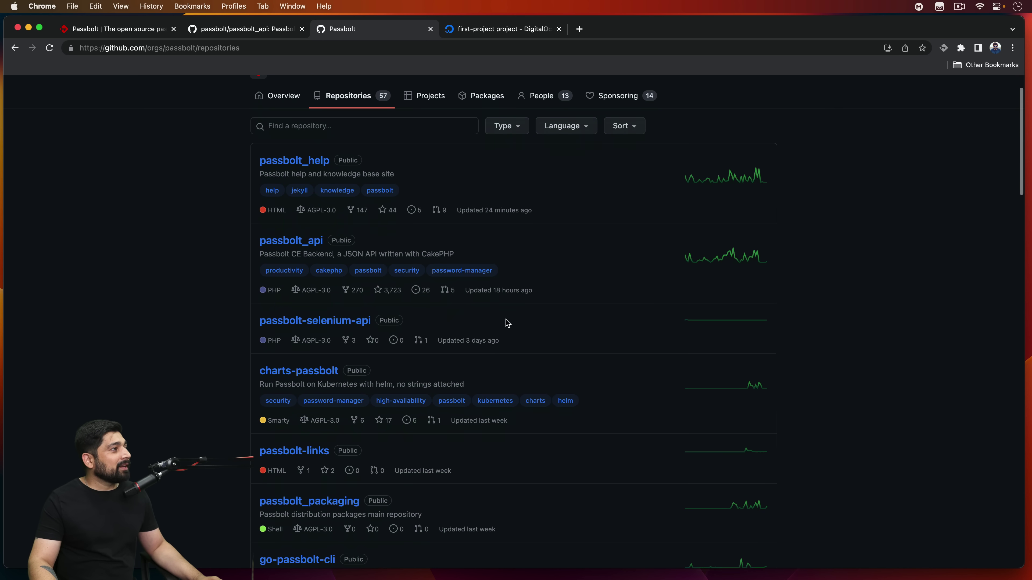
pyautogui.scroll(-10, 525, 307)
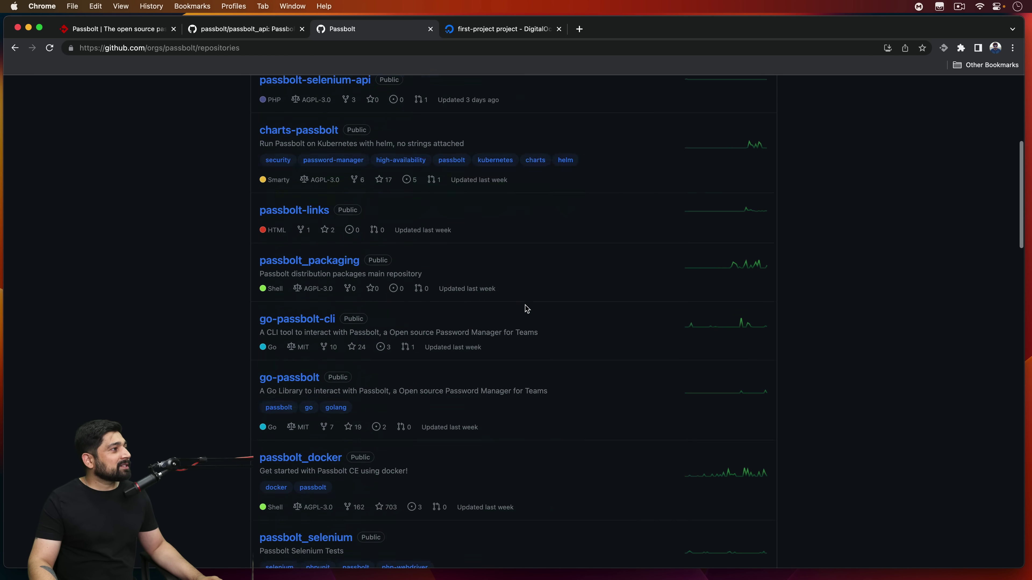
pyautogui.scroll(-12, 525, 308)
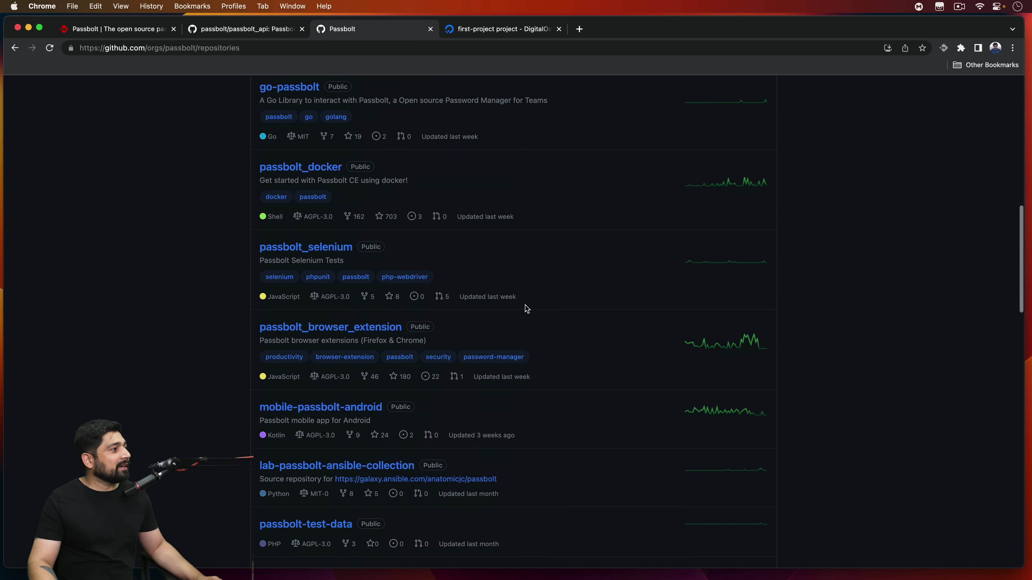
pyautogui.scroll(-12, 525, 309)
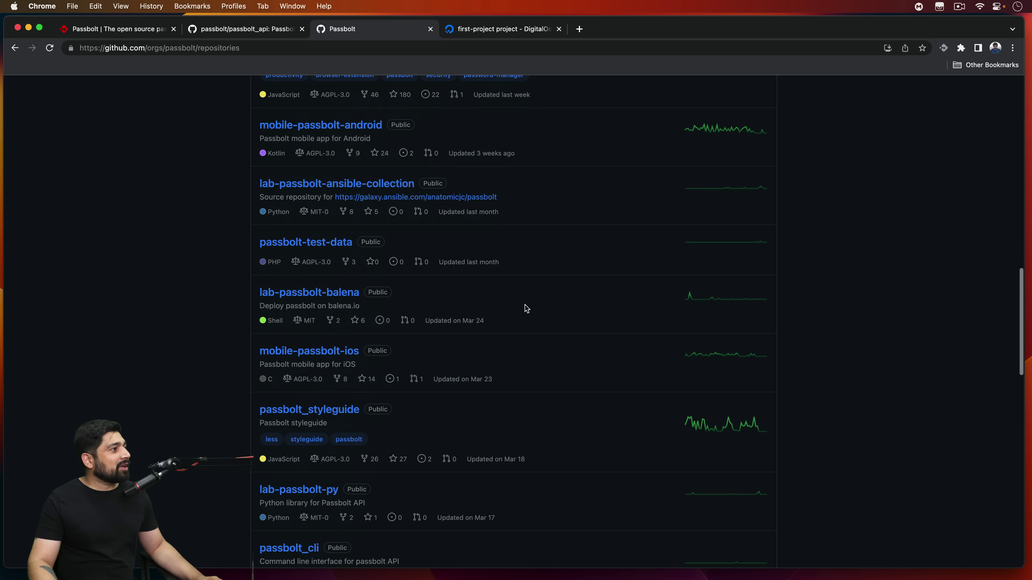
pyautogui.scroll(-5, 345, 384)
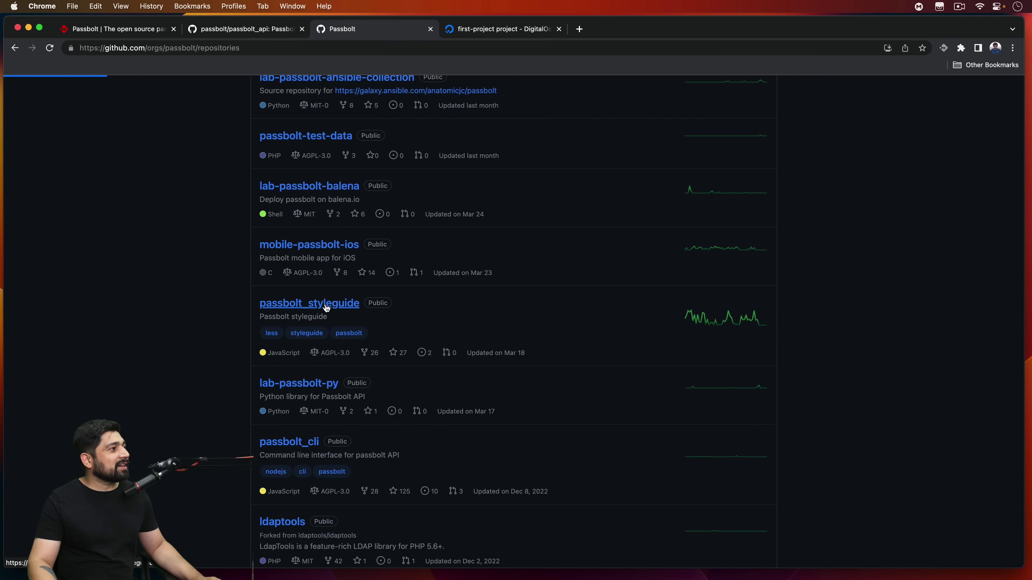
pyautogui.scroll(-9, 337, 312)
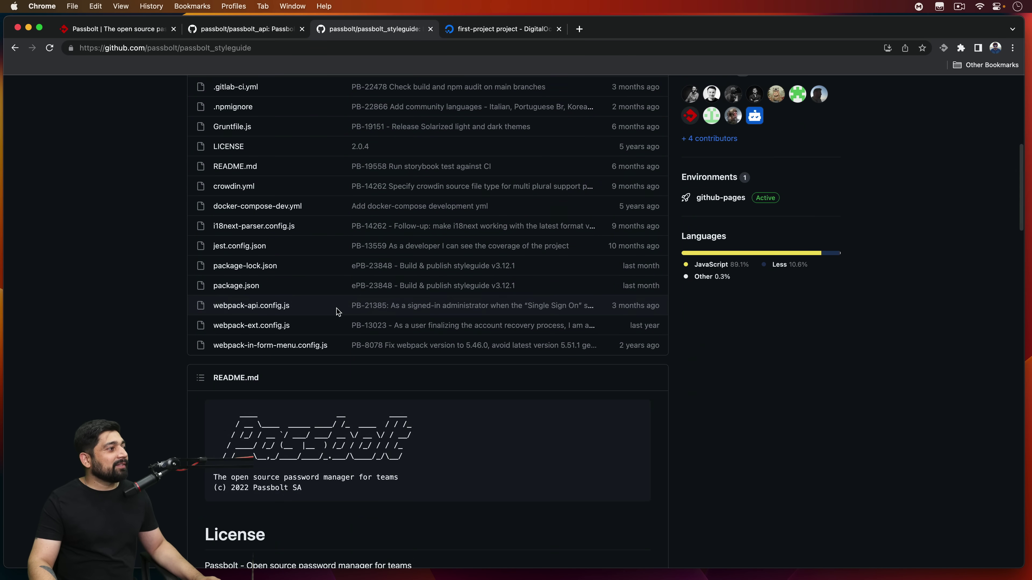
pyautogui.scroll(-15, 336, 313)
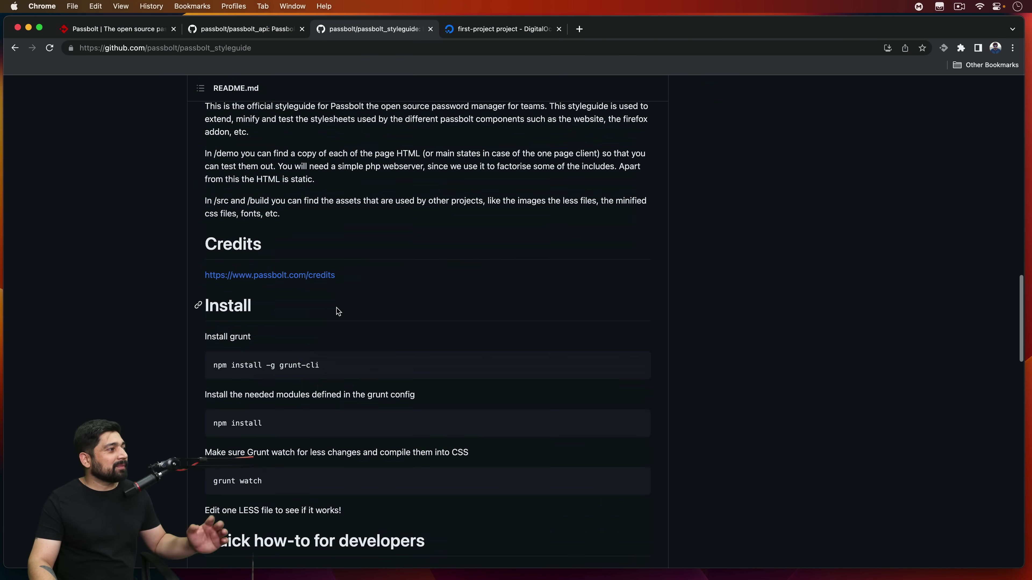
pyautogui.scroll(-17, 336, 312)
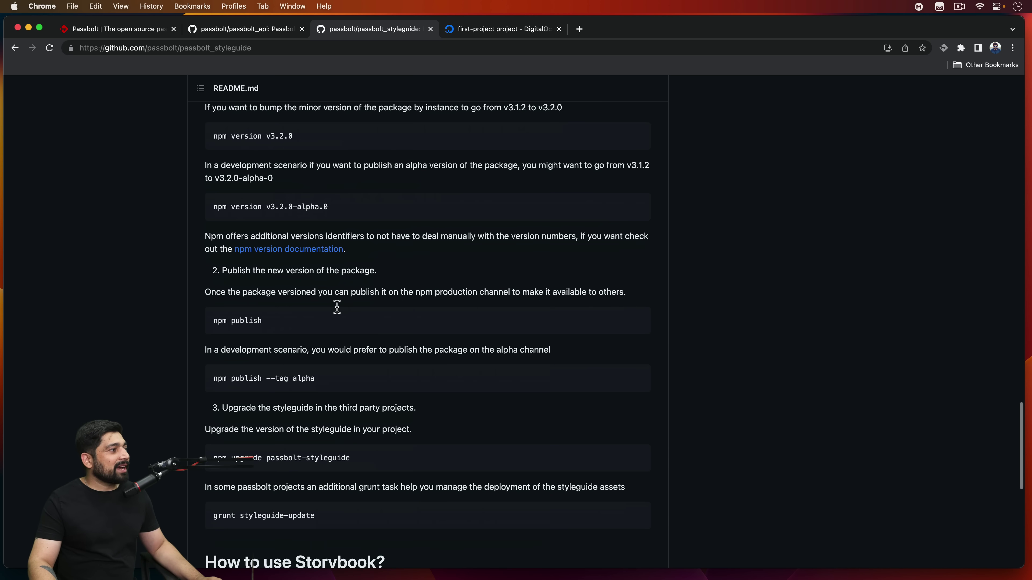
pyautogui.scroll(-8, 337, 306)
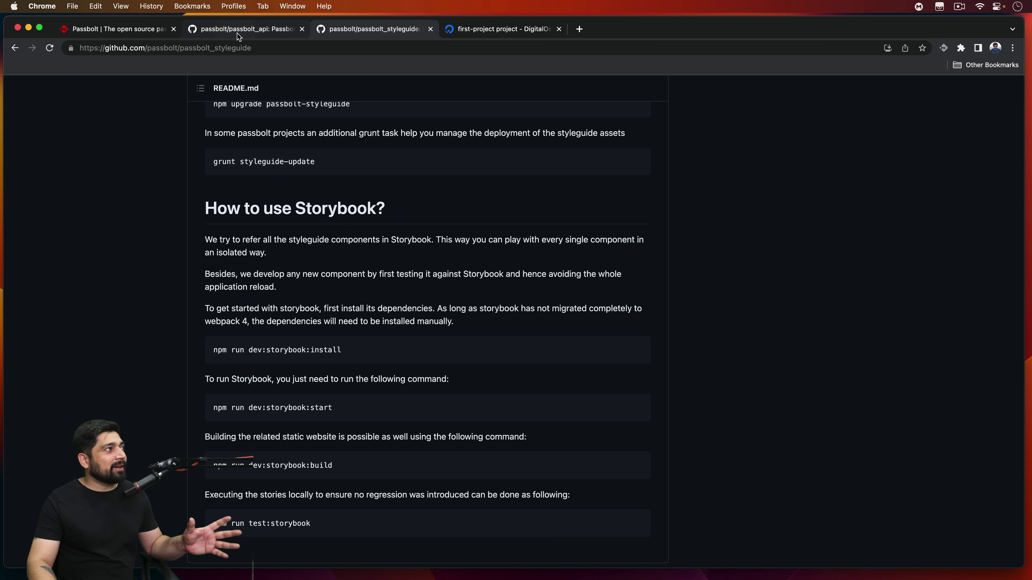
# Step: Go back to the Passbolt homepage tab and scroll down it
pyautogui.click(122, 28)
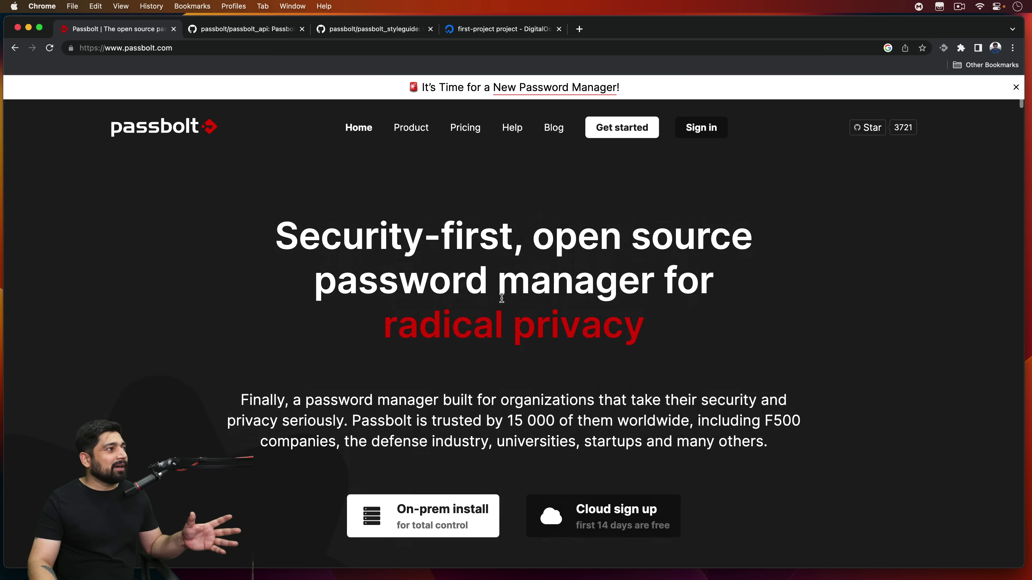
pyautogui.scroll(-10, 502, 299)
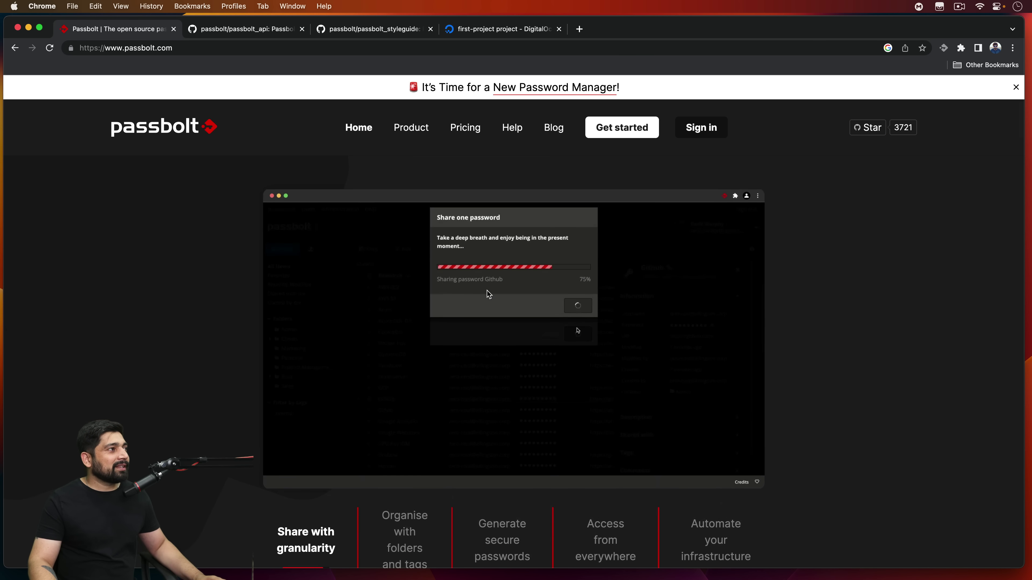
pyautogui.scroll(-15, 488, 291)
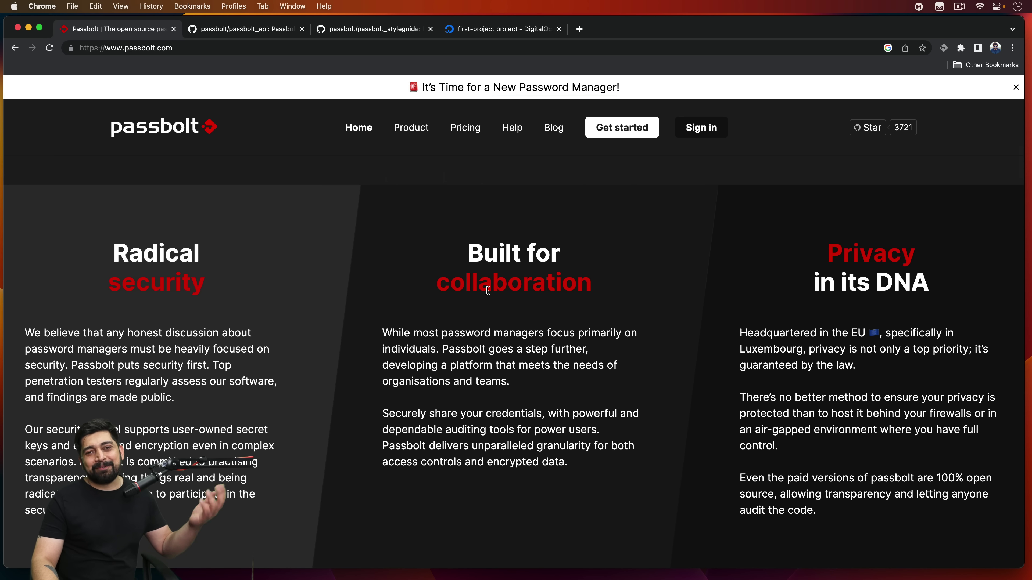
# Step: Return to the passbolt_api repository and open its full commit history
pyautogui.click(266, 32)
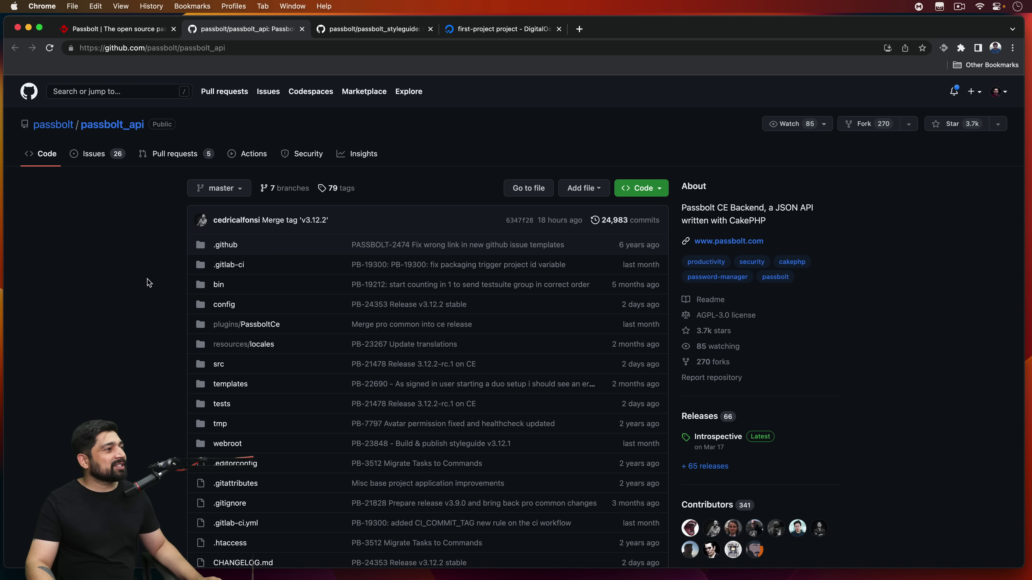
pyautogui.scroll(-3, 150, 278)
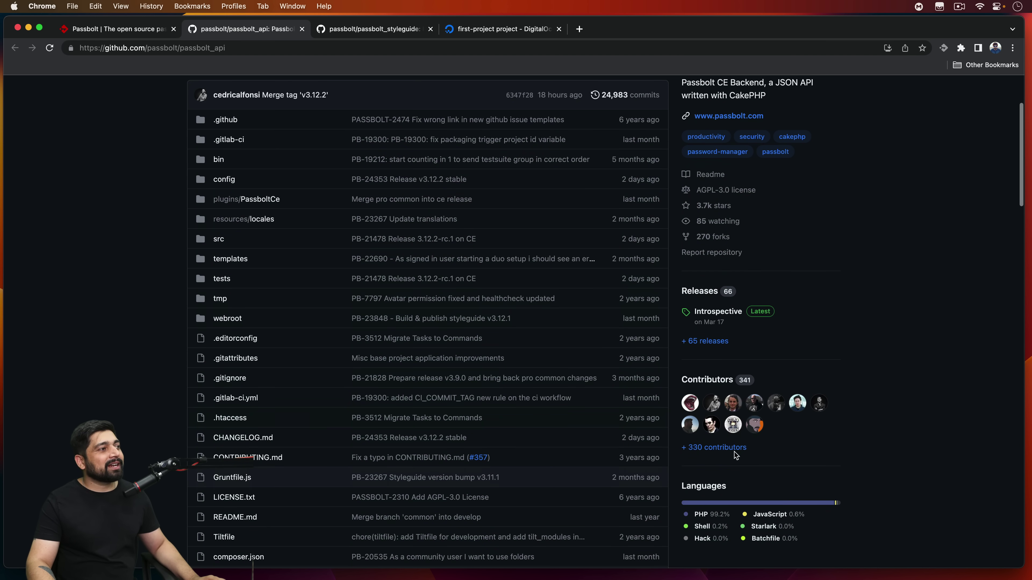
pyautogui.moveTo(731, 398)
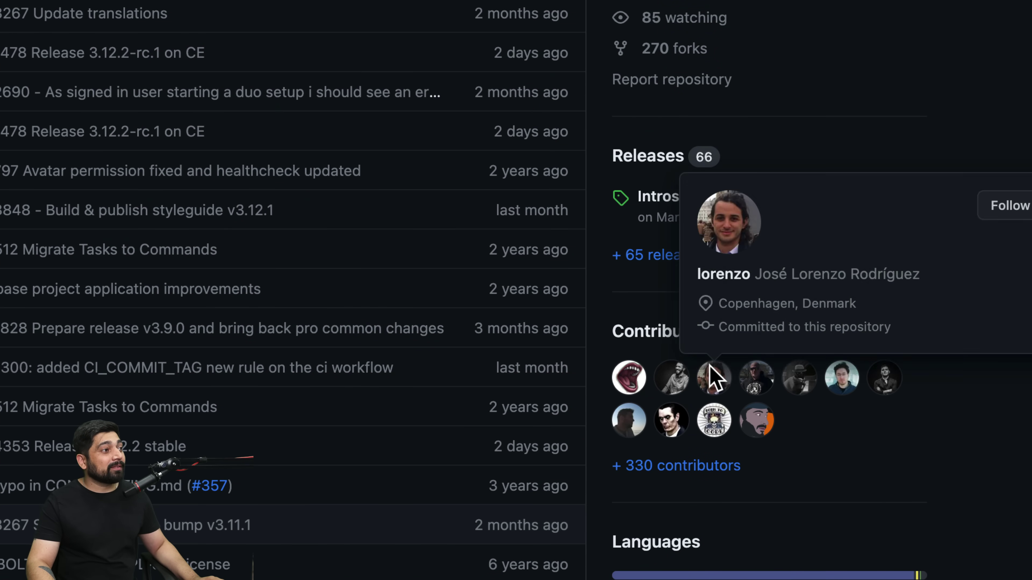
pyautogui.scroll(5, 715, 376)
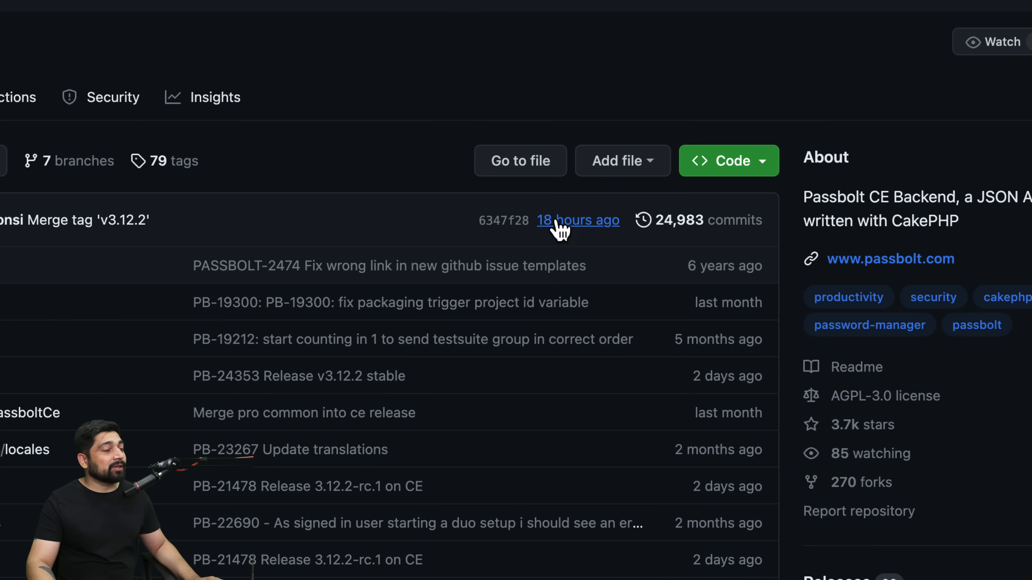
pyautogui.moveTo(560, 230)
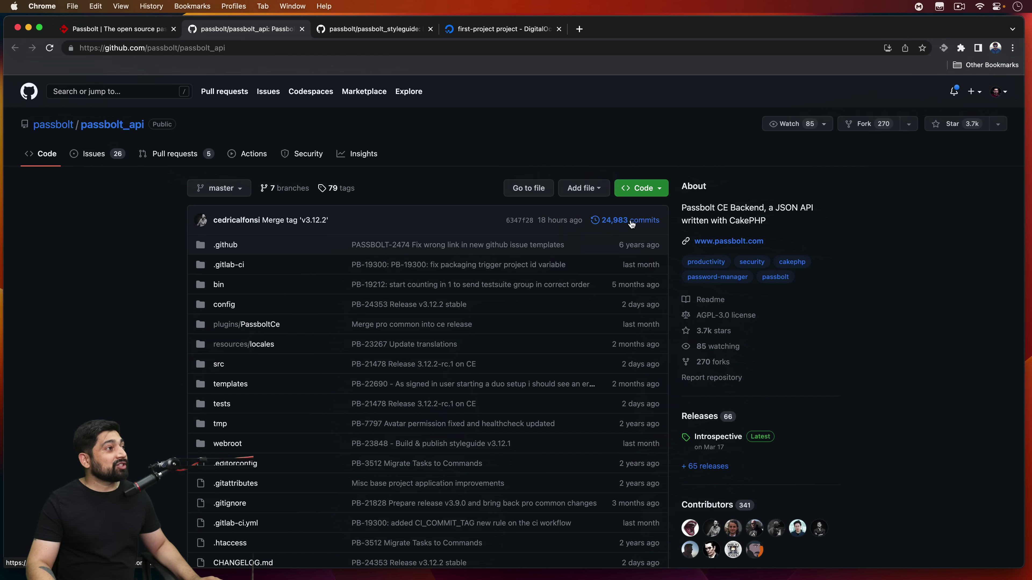
pyautogui.click(631, 222)
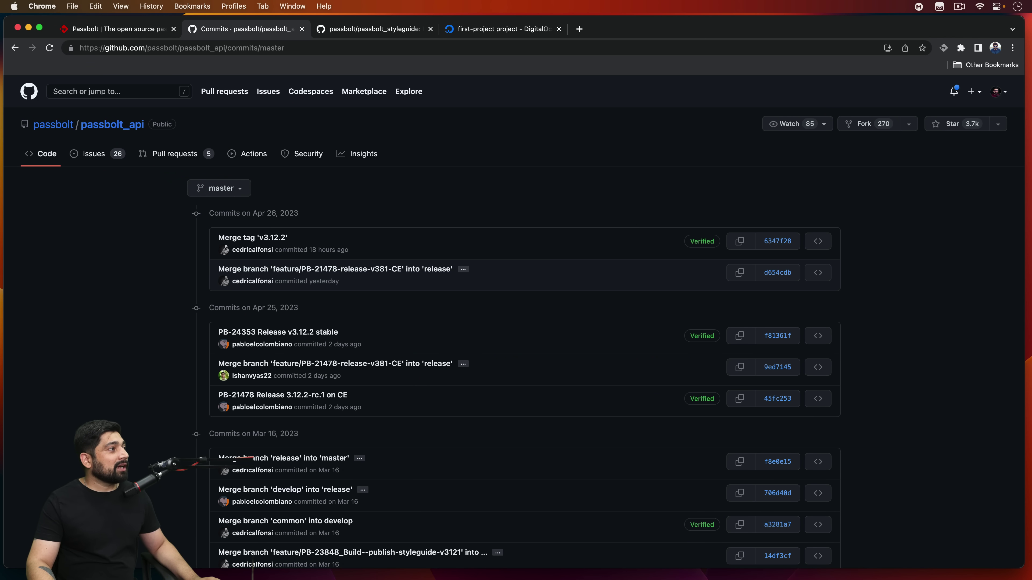
# Step: Scroll through the recent commits, then switch to the DigitalOcean project tab
pyautogui.scroll(-5, 275, 302)
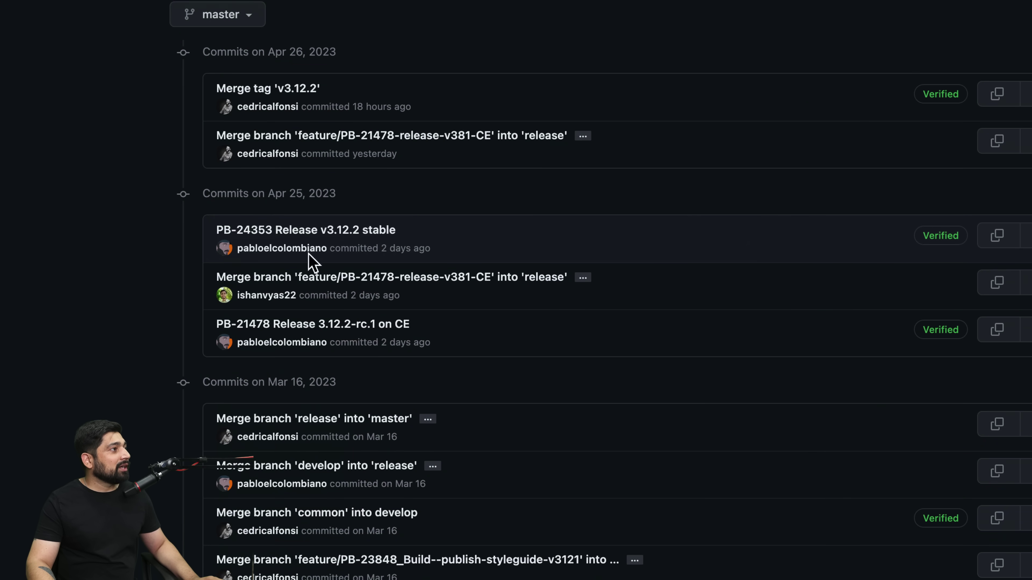
pyautogui.scroll(-4, 394, 283)
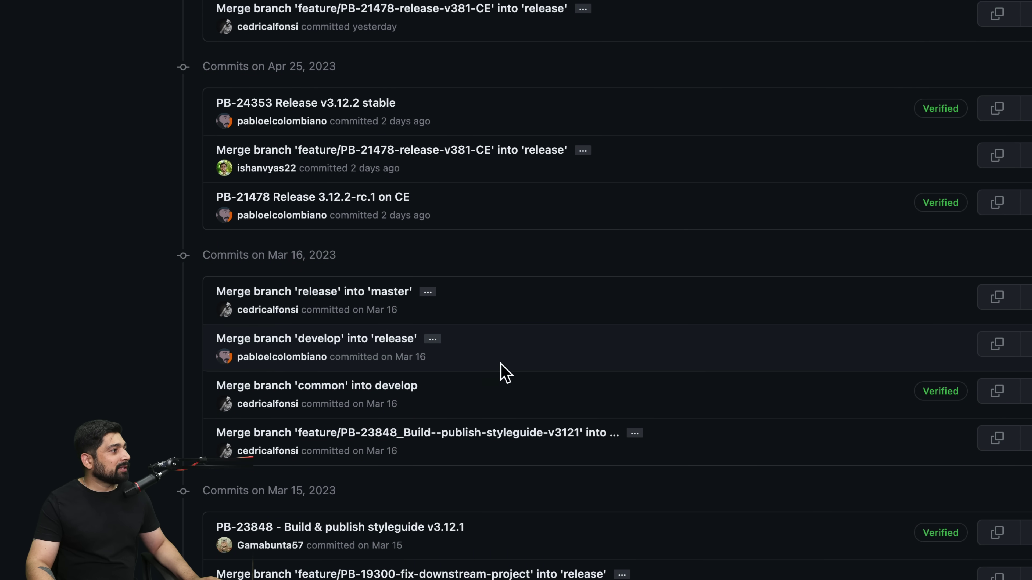
pyautogui.scroll(-5, 504, 371)
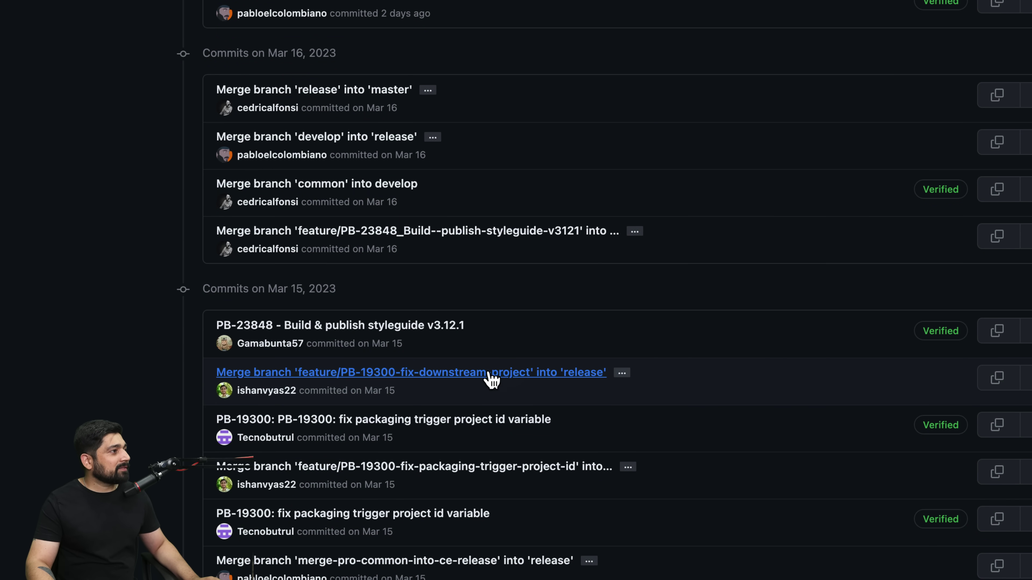
pyautogui.scroll(-3, 491, 380)
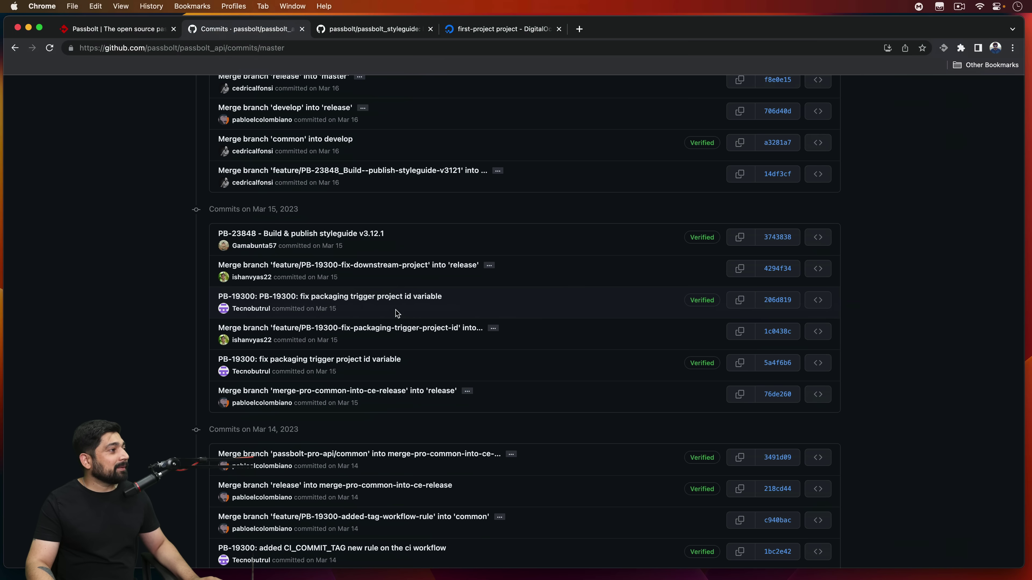
pyautogui.scroll(10, 269, 85)
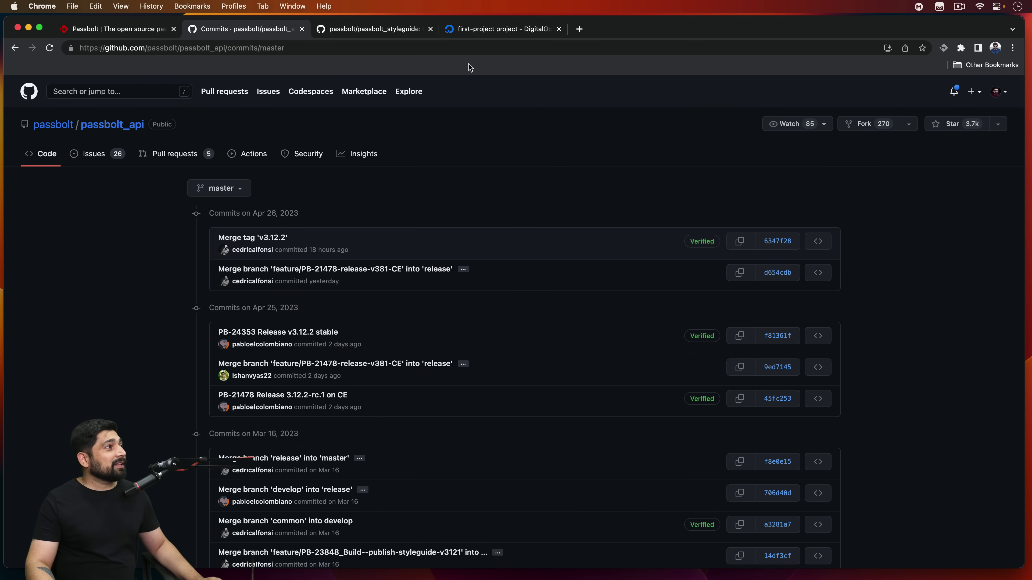
pyautogui.click(500, 30)
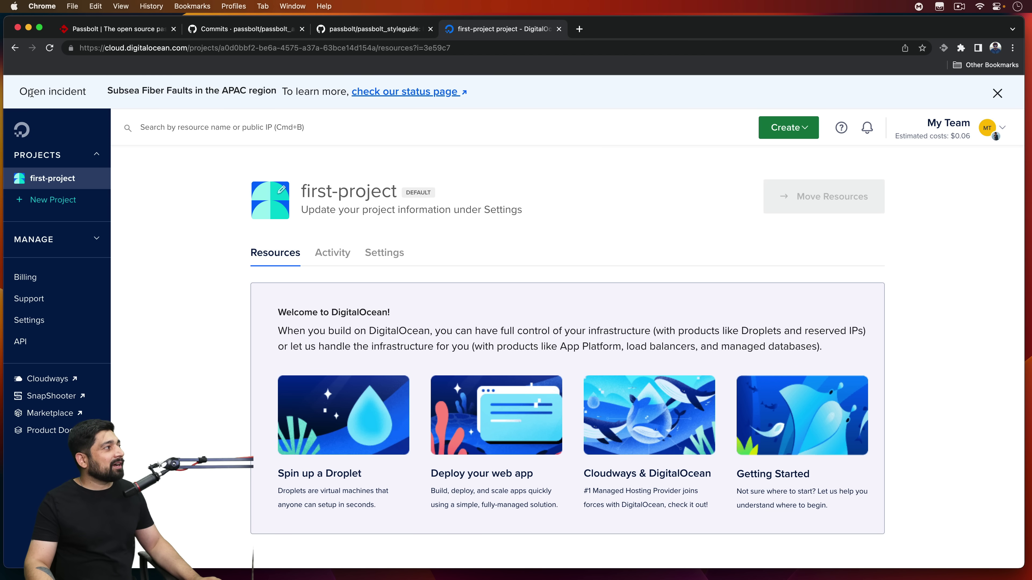
pyautogui.click(22, 131)
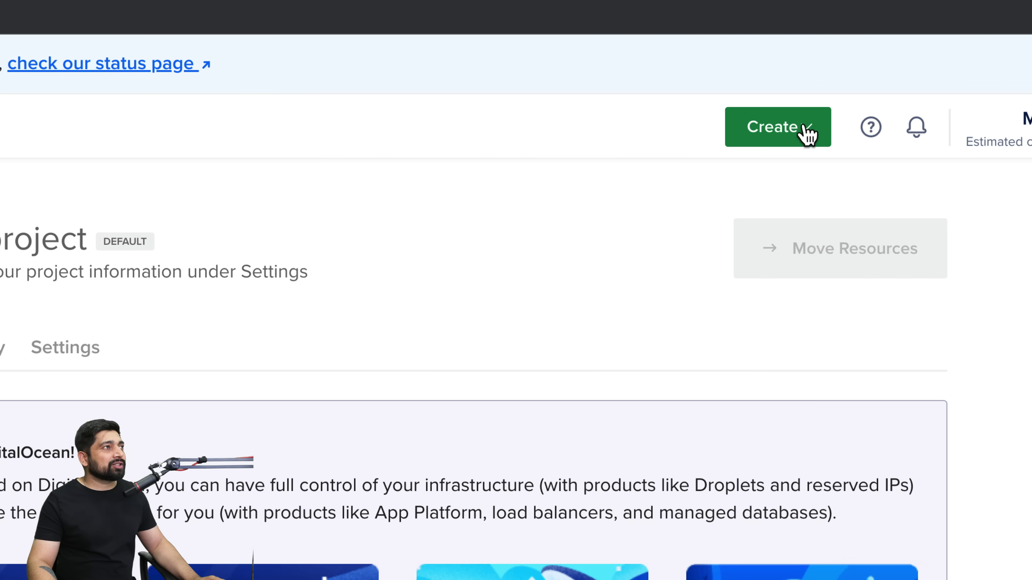
pyautogui.click(809, 134)
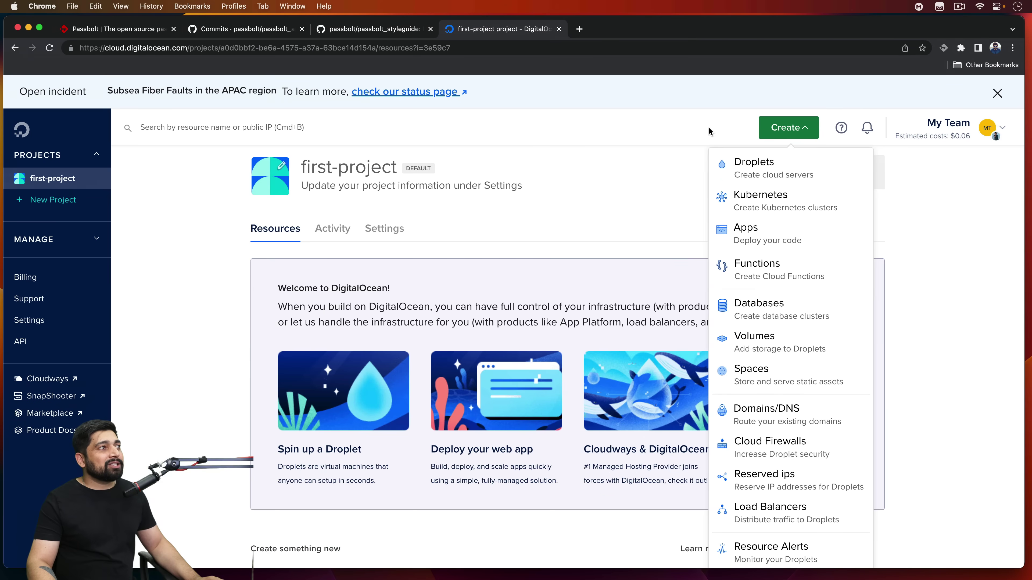
pyautogui.press('super+b')
pyautogui.click(652, 180)
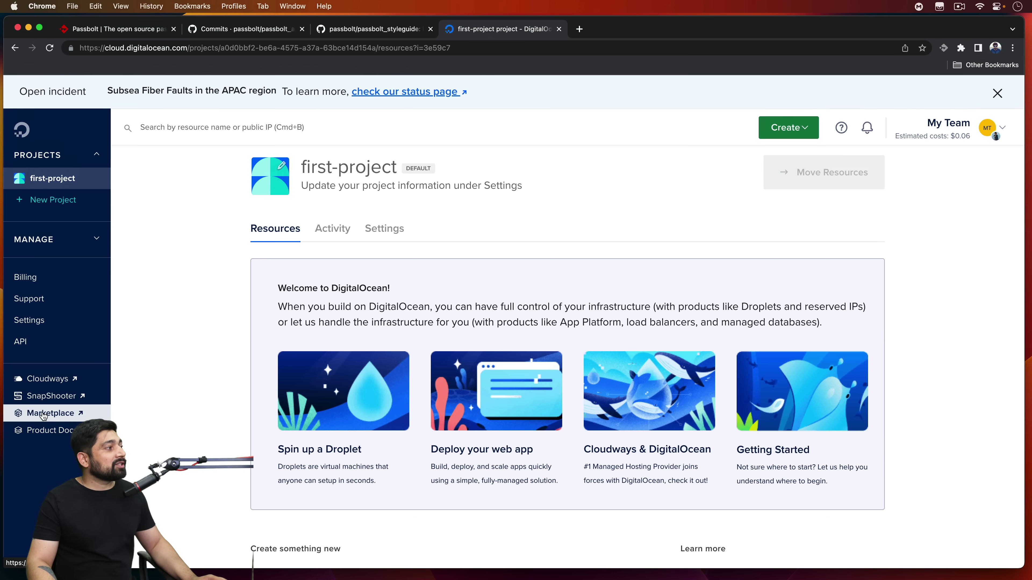
# Step: Search the Marketplace for 'pass' and start a droplet from the Passbolt CE app
pyautogui.click(44, 414)
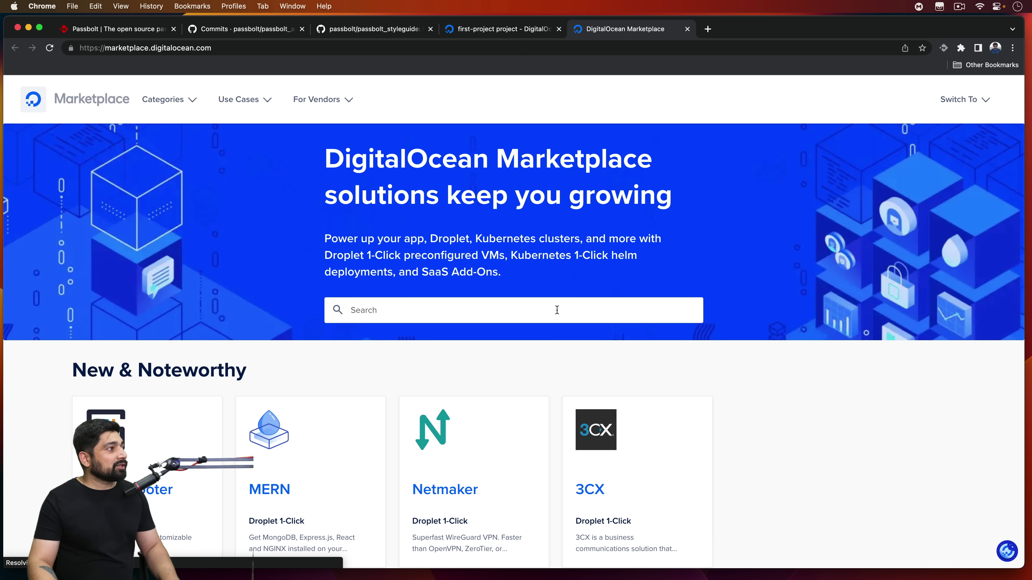
pyautogui.click(557, 310)
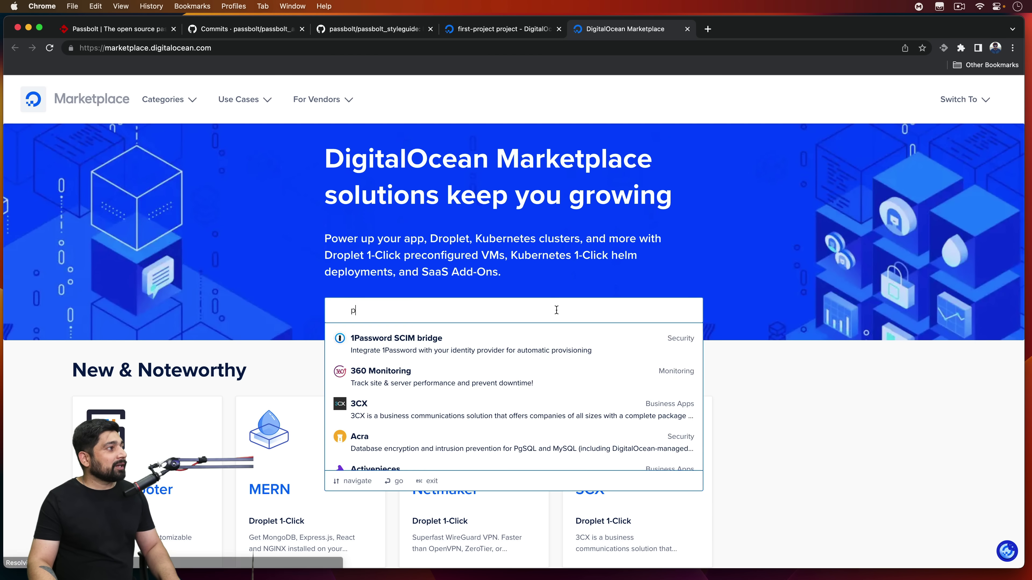
pyautogui.write('pass')
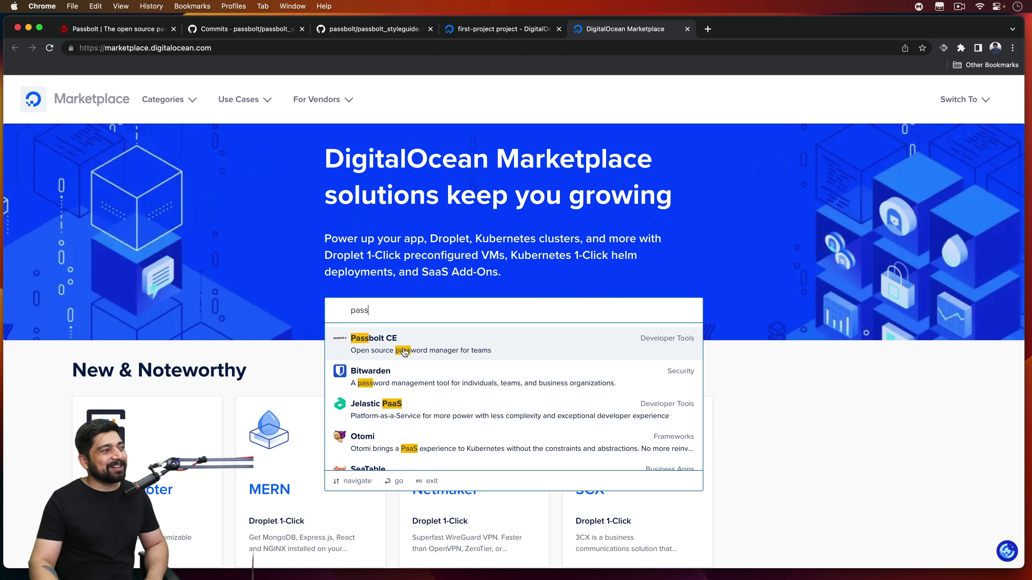
pyautogui.click(404, 352)
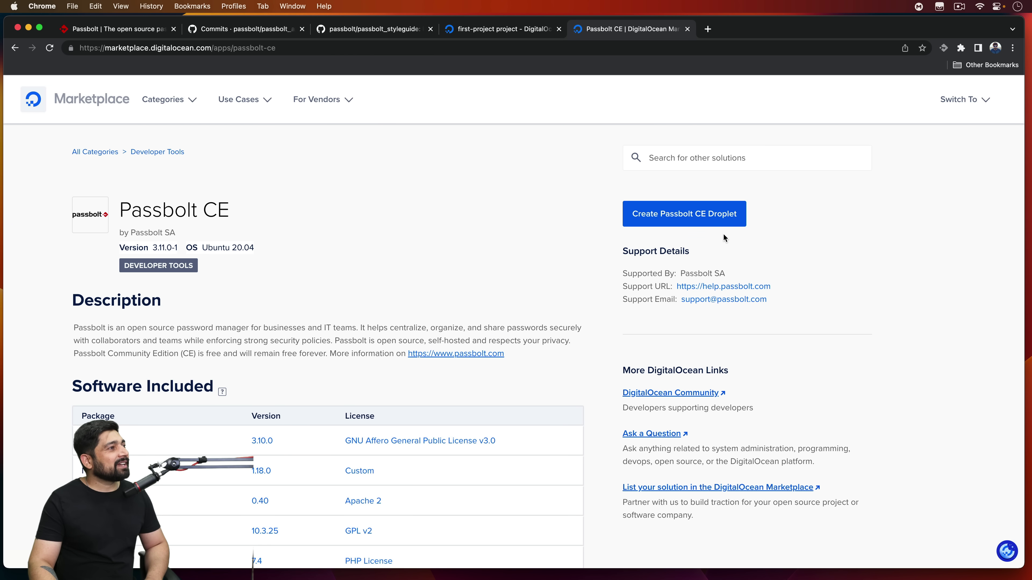
pyautogui.click(702, 223)
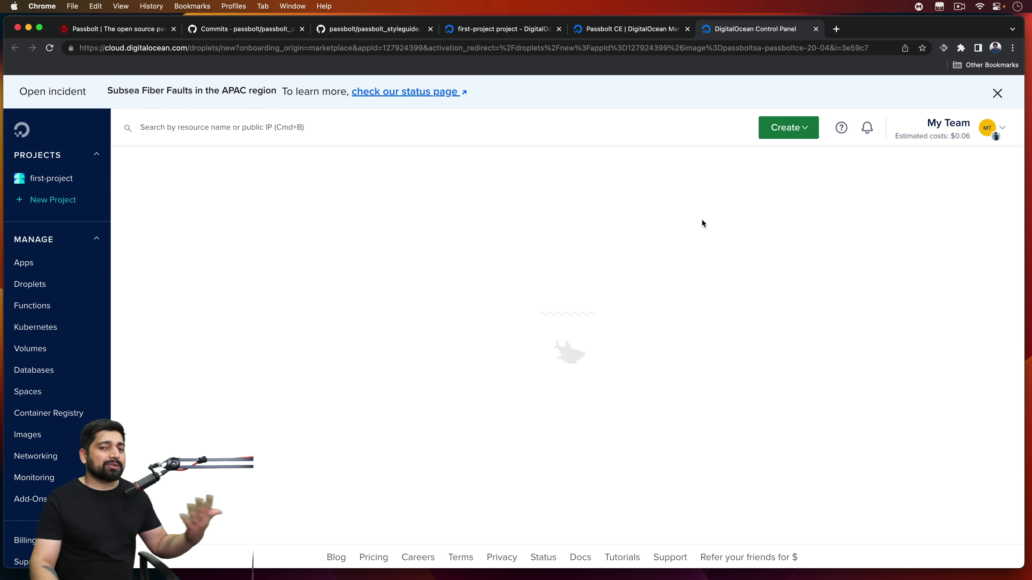
# Step: Choose the Bangalore region for the droplet
pyautogui.scroll(-1, 469, 240)
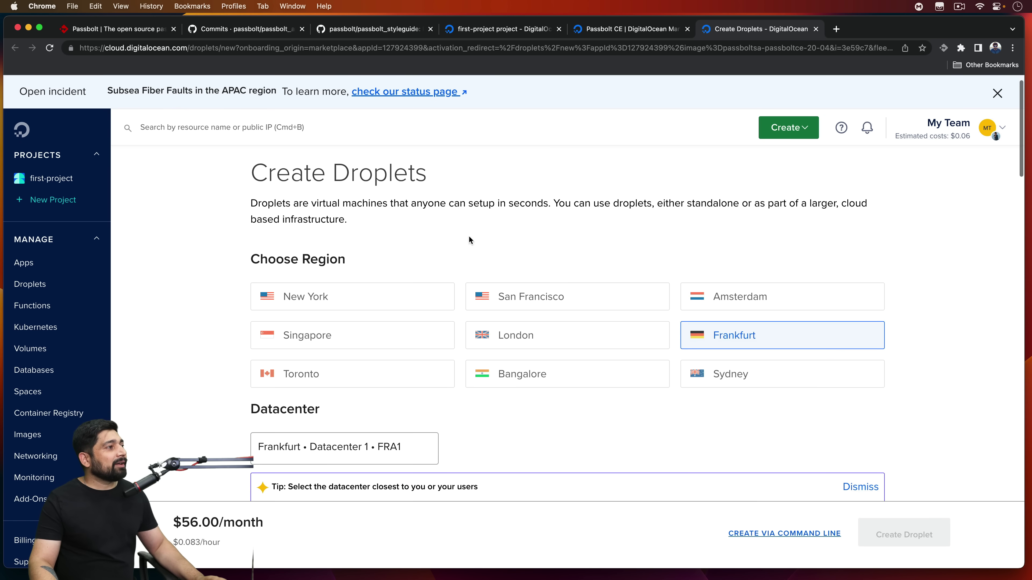
pyautogui.click(553, 380)
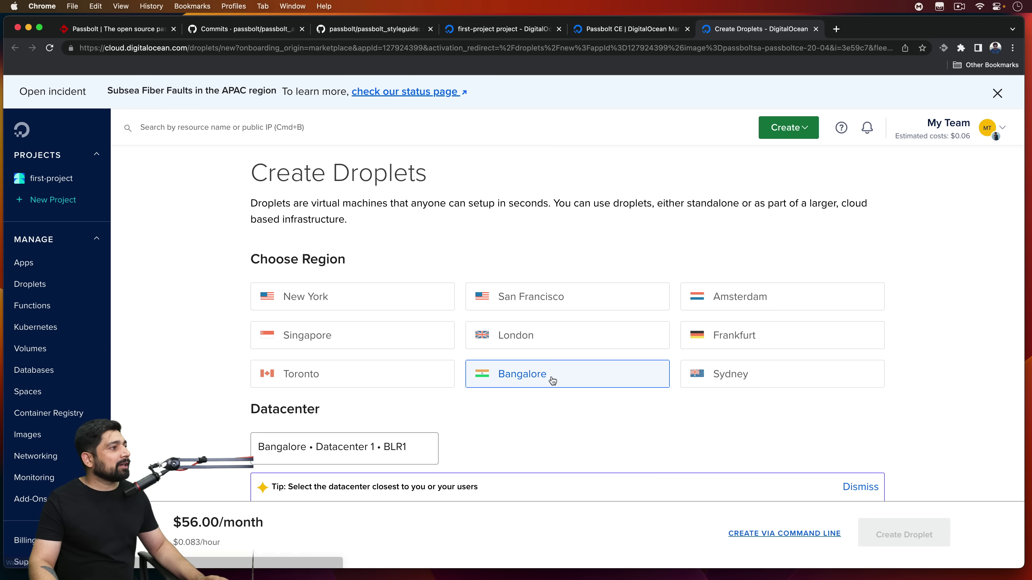
pyautogui.scroll(-4, 450, 385)
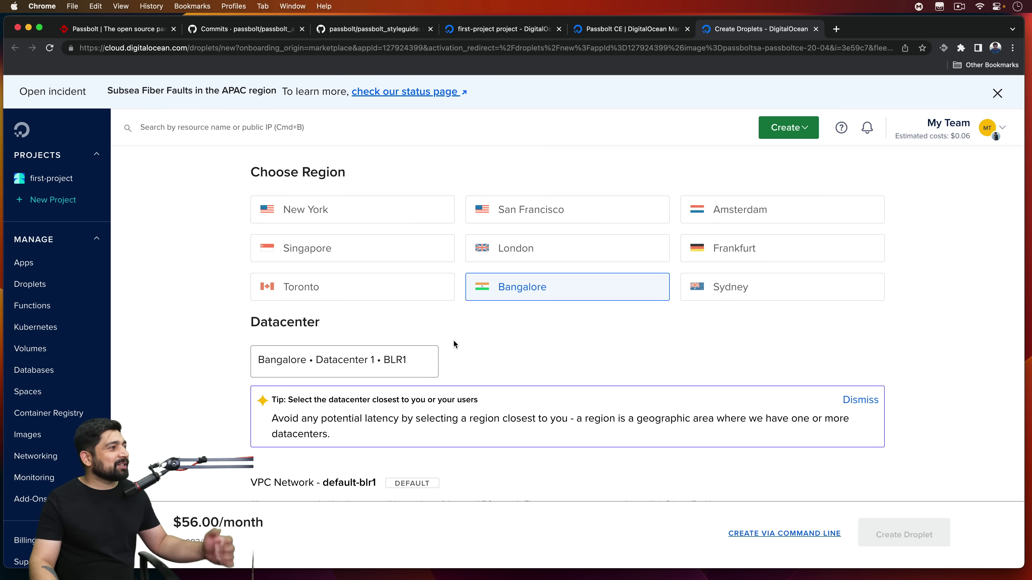
pyautogui.scroll(-2, 453, 343)
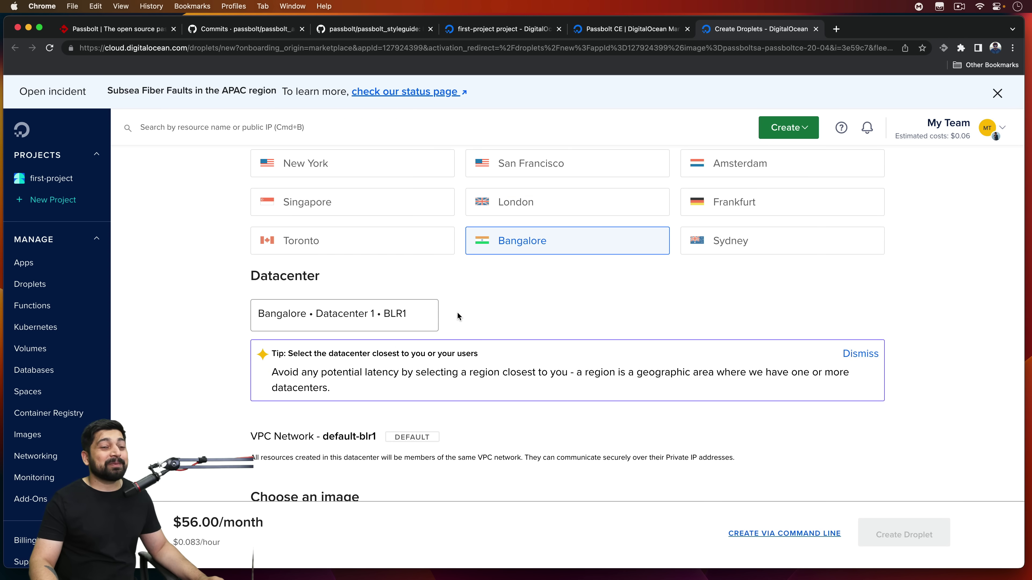
pyautogui.scroll(-10, 457, 314)
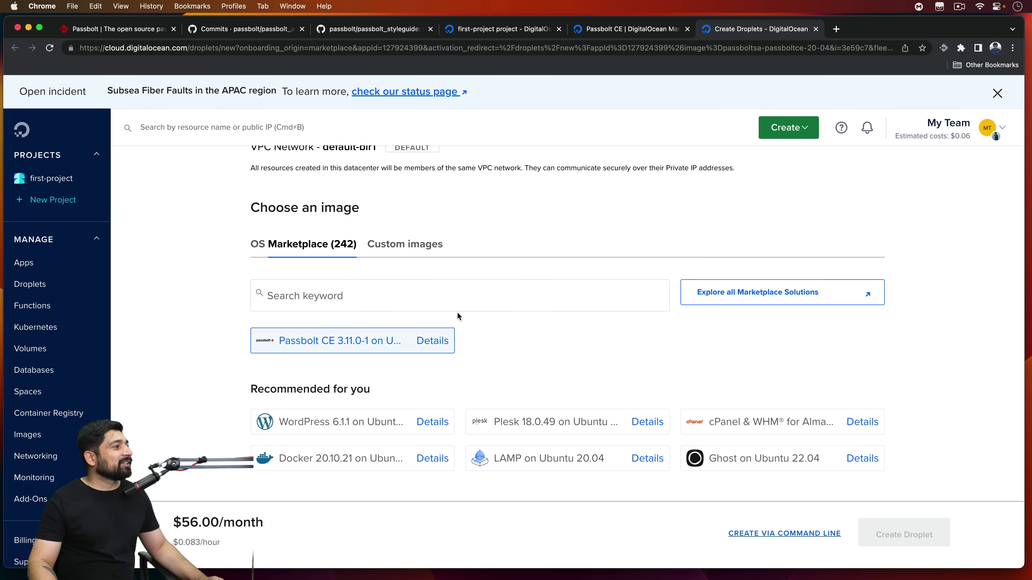
pyautogui.scroll(-12, 458, 316)
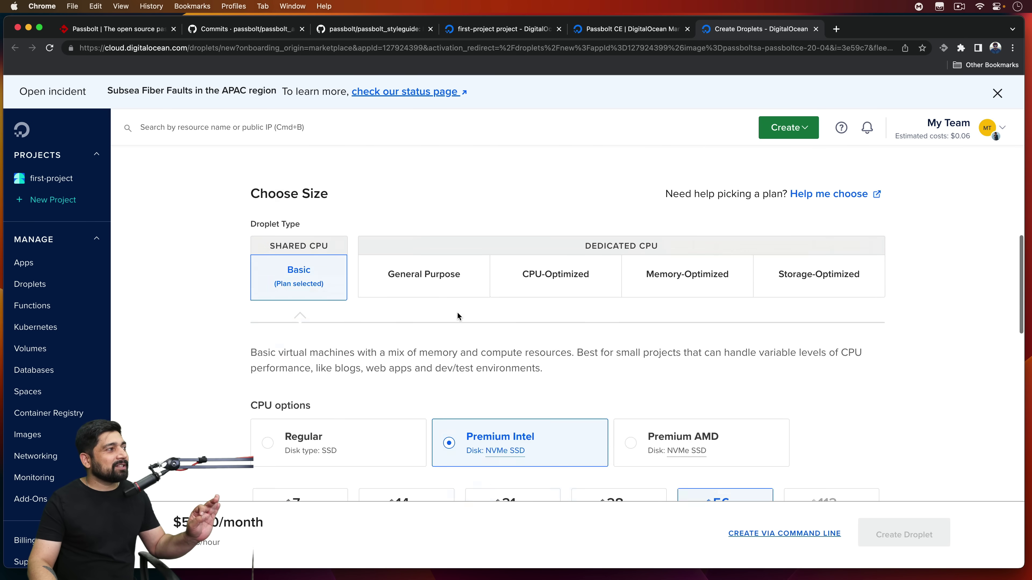
pyautogui.scroll(-6, 457, 313)
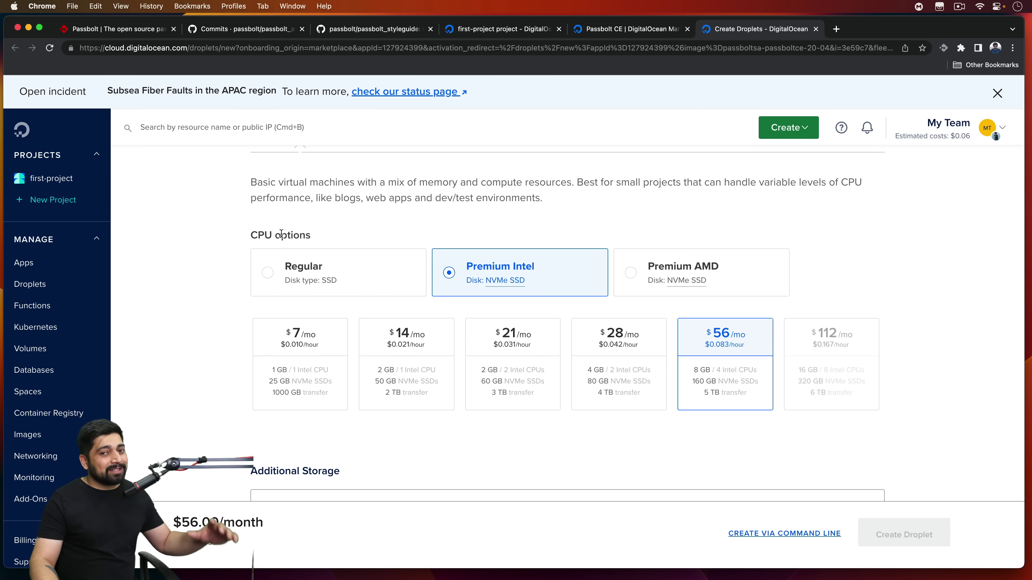
# Step: Select the Regular CPU option with the $6/month plan
pyautogui.click(268, 273)
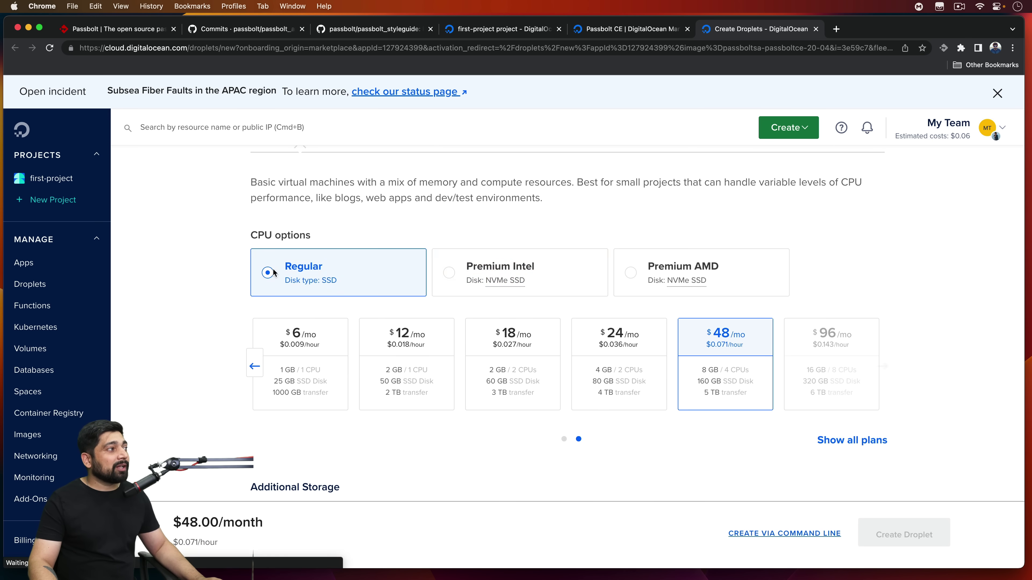
pyautogui.click(325, 356)
pyautogui.click(255, 366)
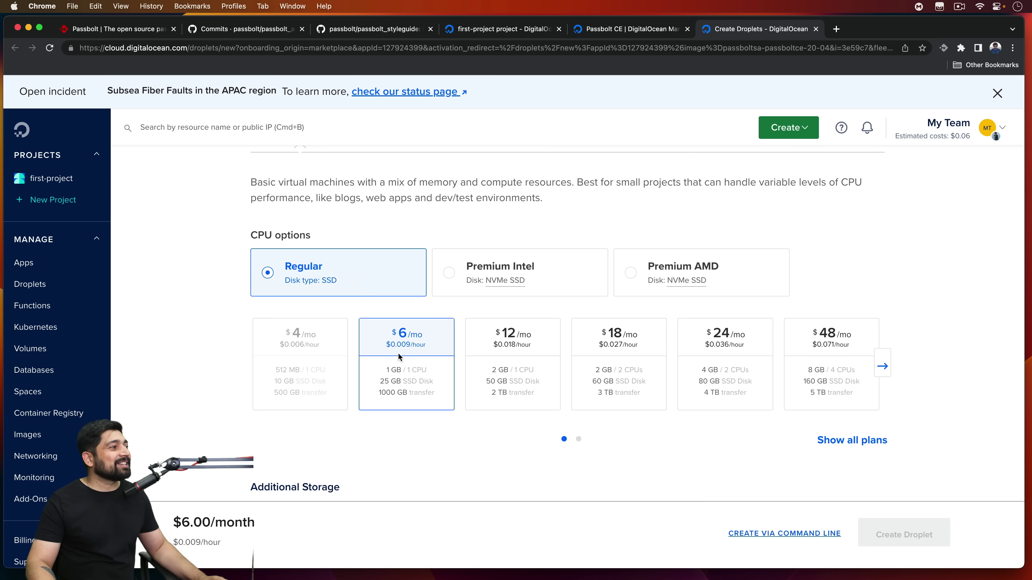
pyautogui.scroll(-3, 449, 423)
pyautogui.scroll(-4, 449, 423)
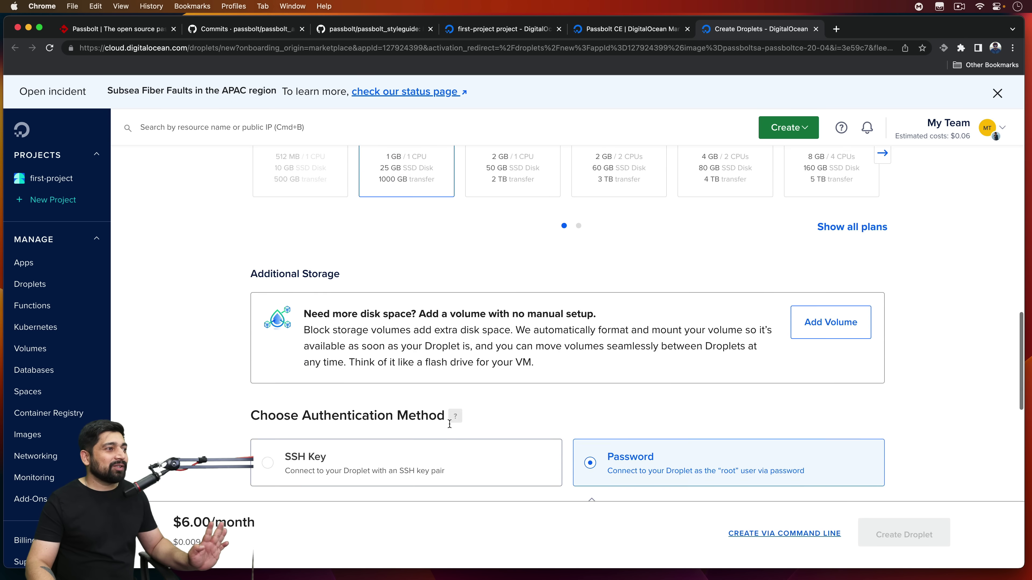
pyautogui.scroll(-3, 449, 426)
pyautogui.scroll(-1, 450, 423)
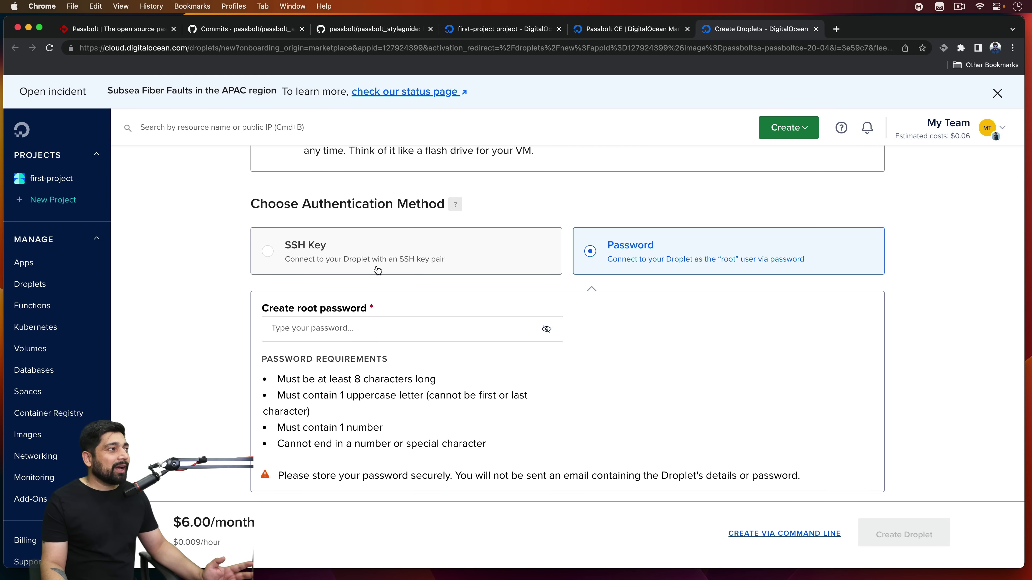
# Step: Enter a root password meeting all requirements and create the droplet
pyautogui.click(420, 329)
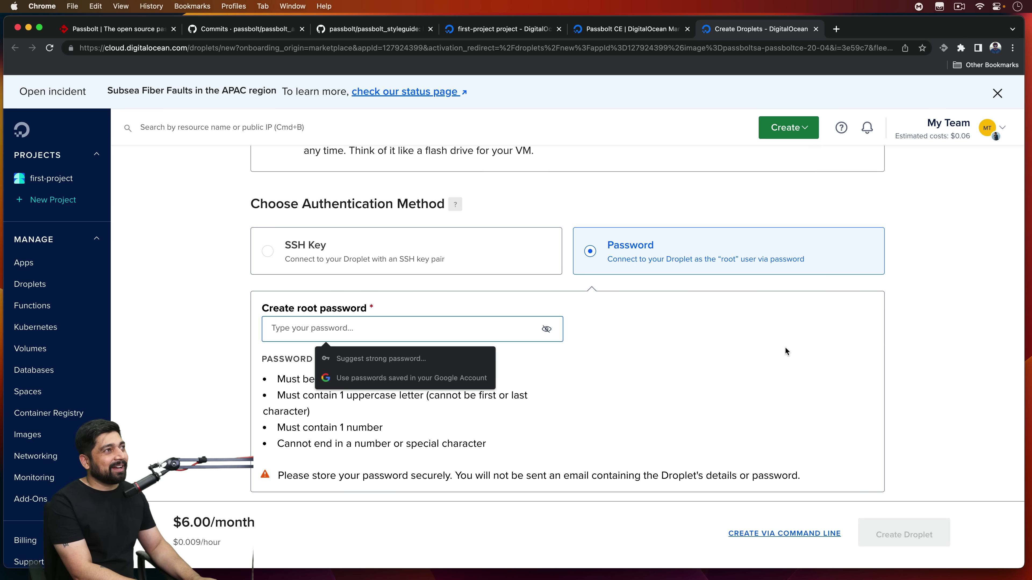
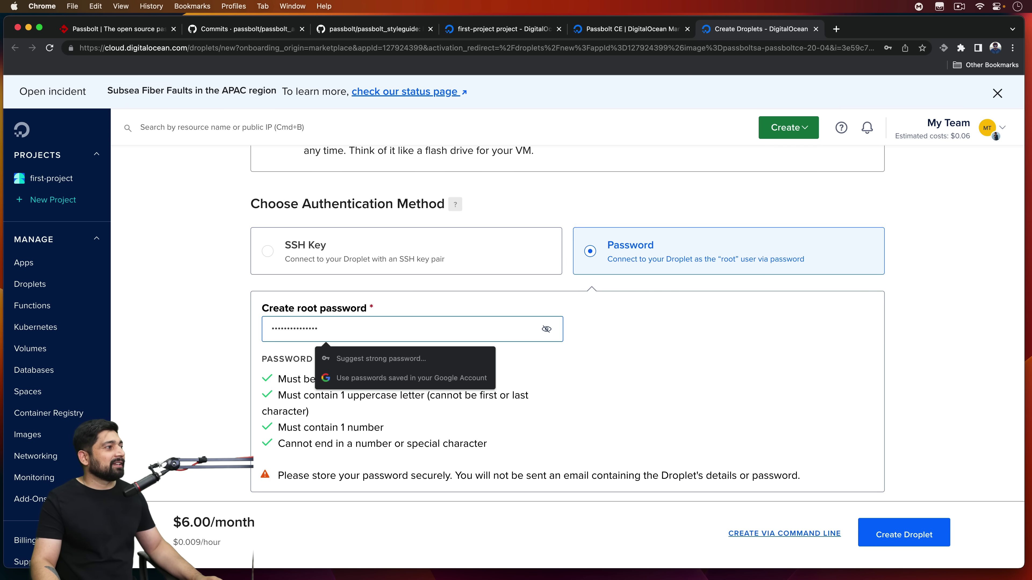
pyautogui.click(780, 399)
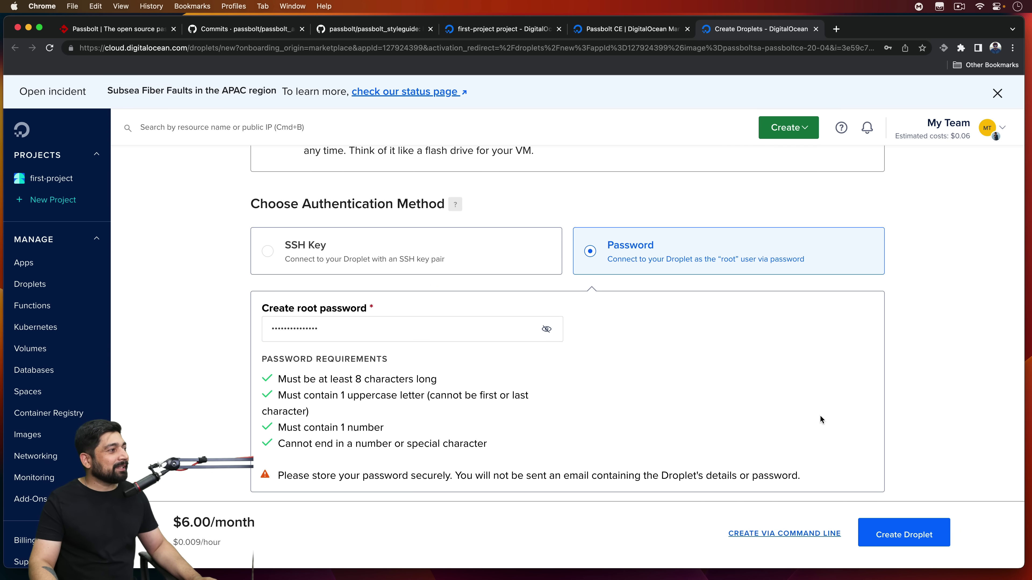
pyautogui.click(913, 536)
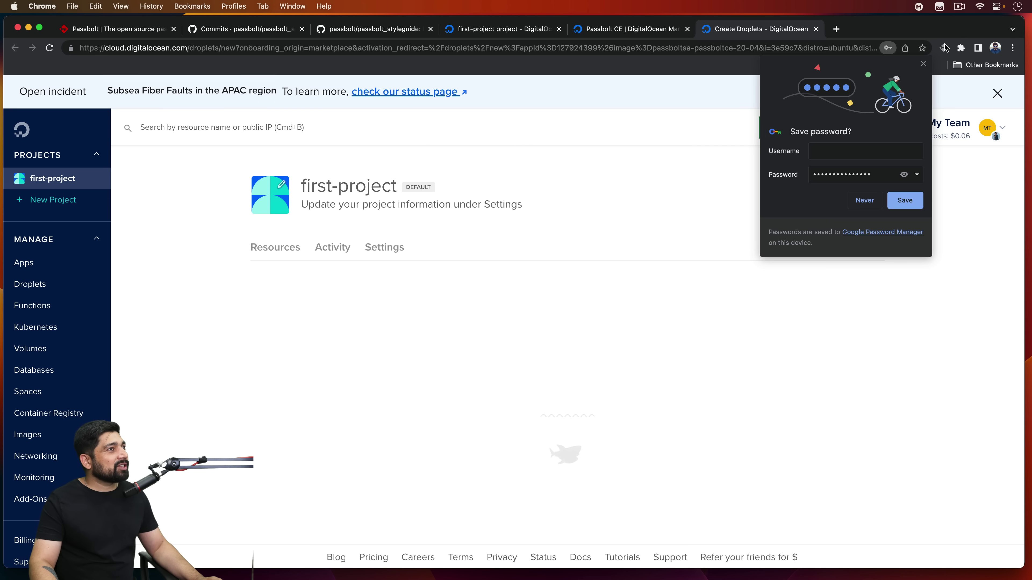
# Step: Decline saving the password, wait for provisioning, and copy the droplet IP 139.59.82.63
pyautogui.click(924, 64)
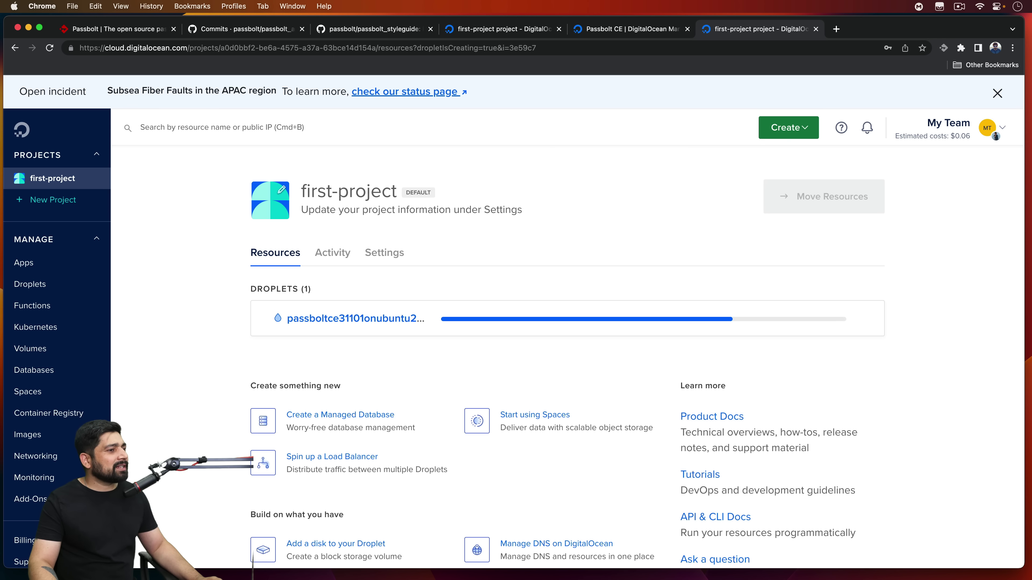
pyautogui.press('super+space')
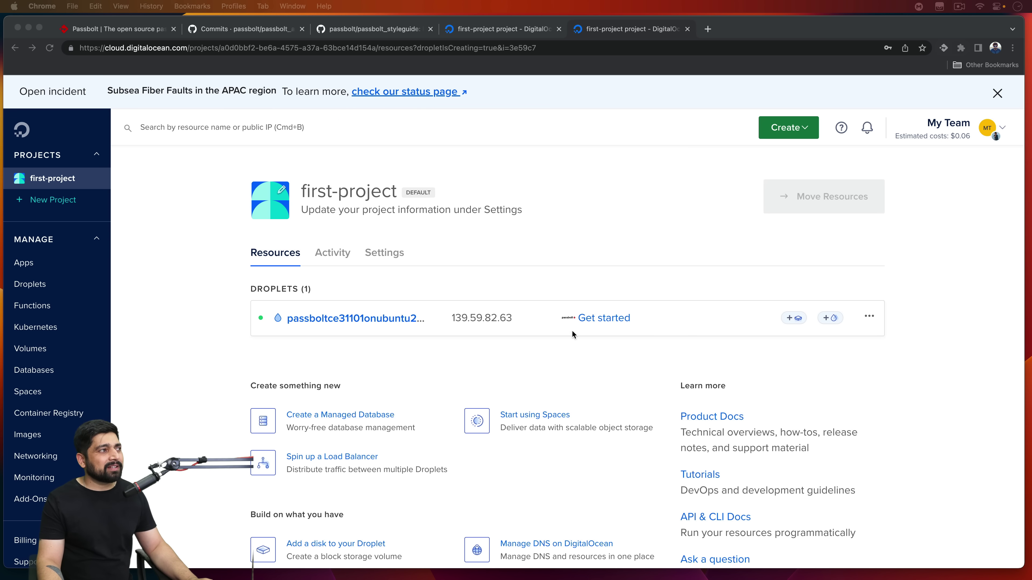
pyautogui.click(505, 323)
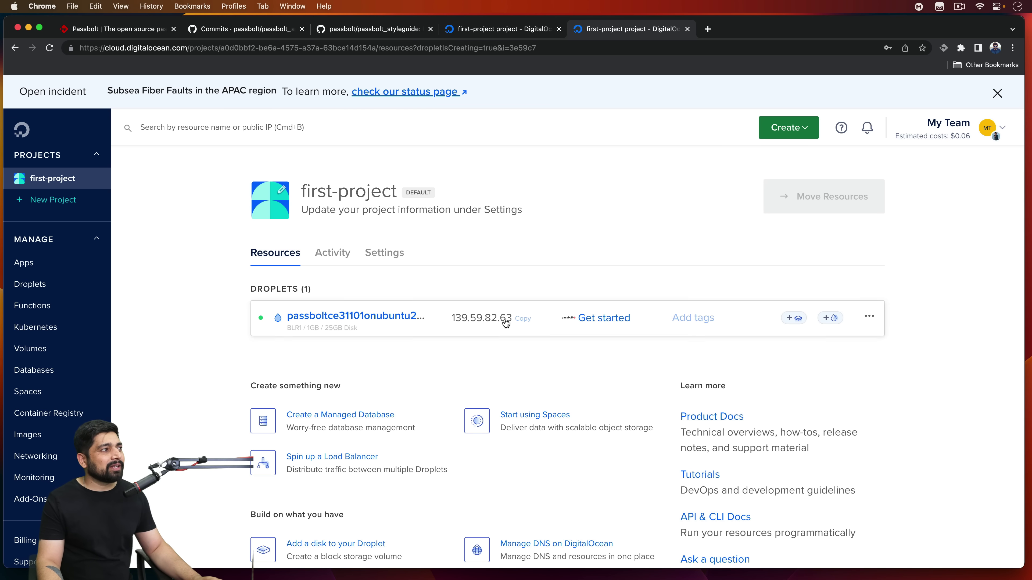
pyautogui.click(524, 319)
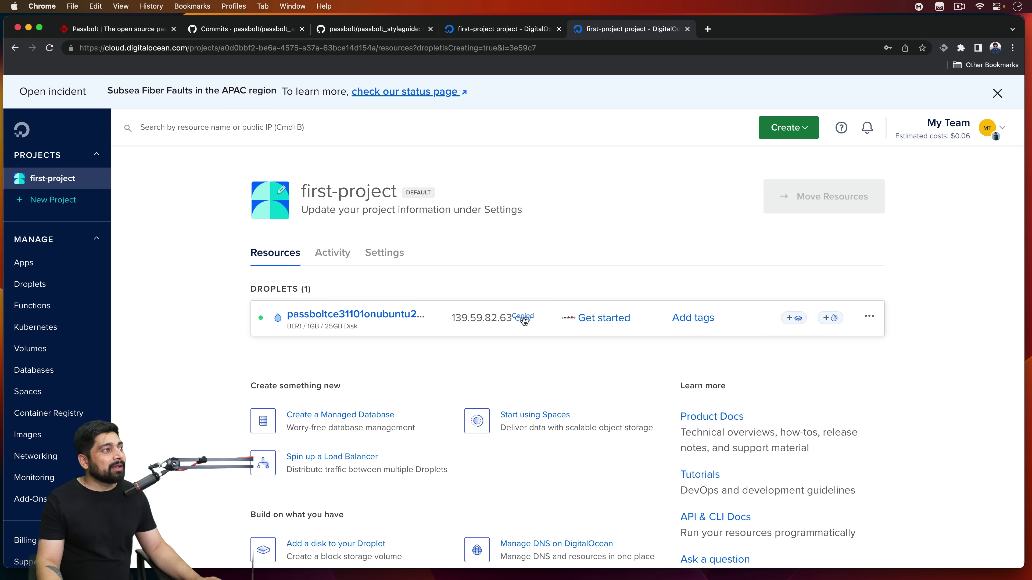
# Step: Load 139.59.82.63 in a new tab, start Passbolt's wizard, then open the droplet's actions menu
pyautogui.click(708, 31)
pyautogui.write('139.59.82.63')
pyautogui.press('Return')
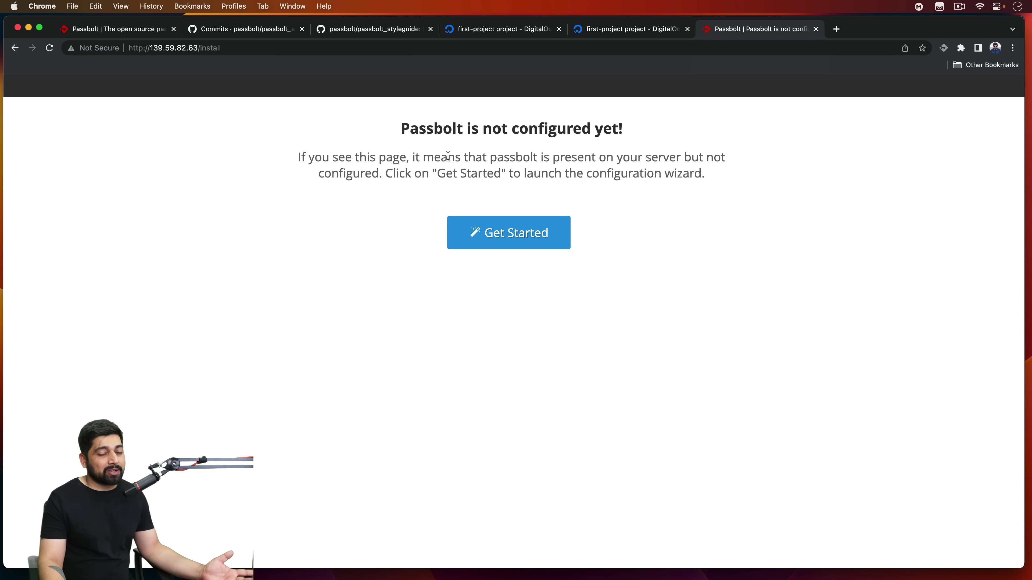
pyautogui.click(503, 238)
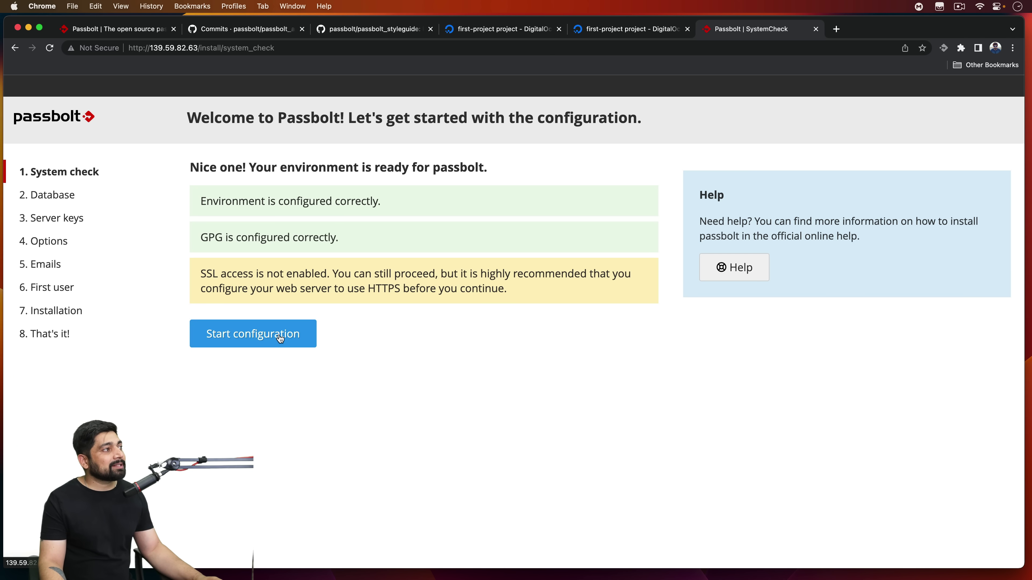
pyautogui.click(646, 30)
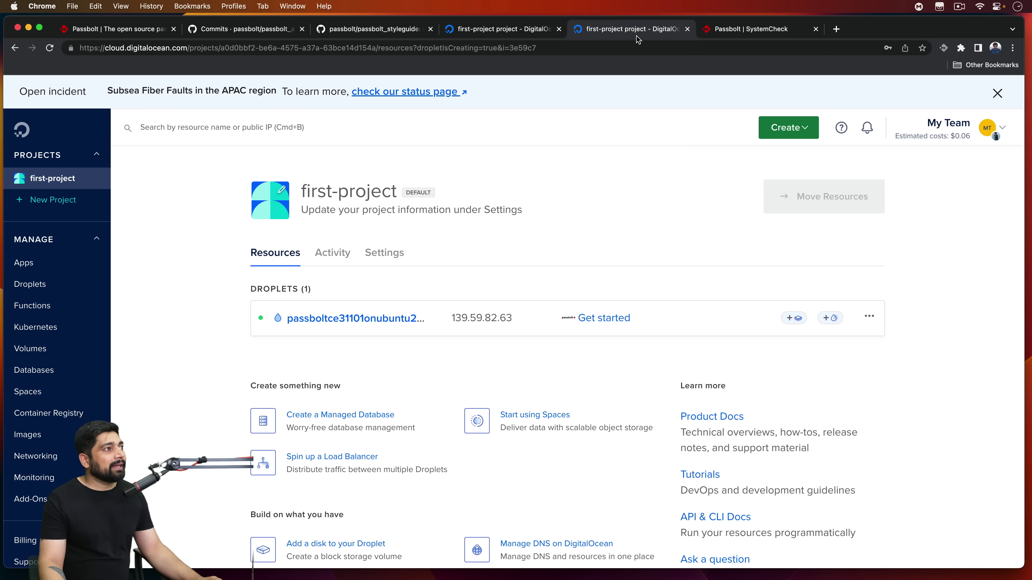
pyautogui.click(868, 317)
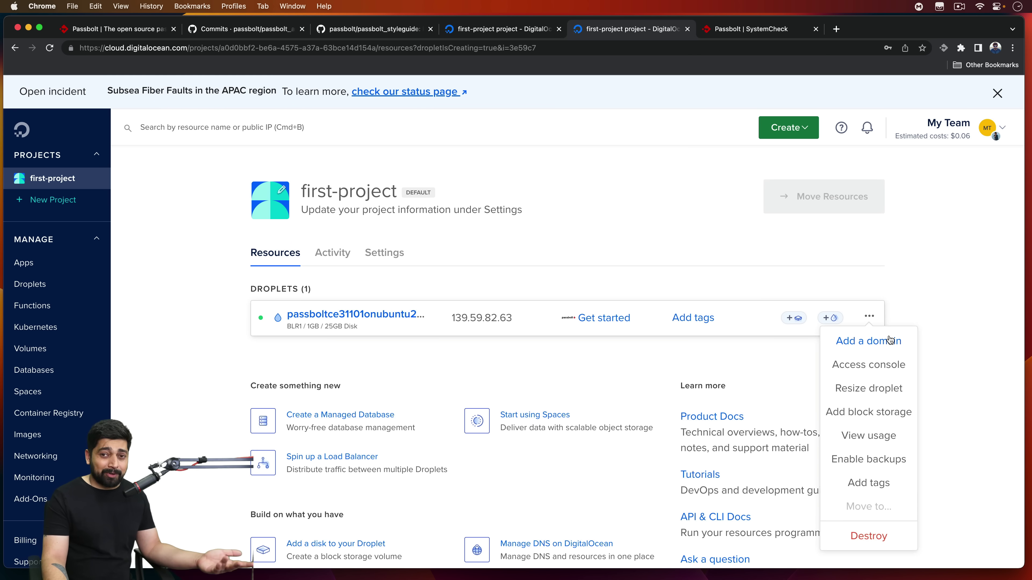
# Step: Close the droplet menu and start configuration, reviewing the pre-filled database fields
pyautogui.click(660, 159)
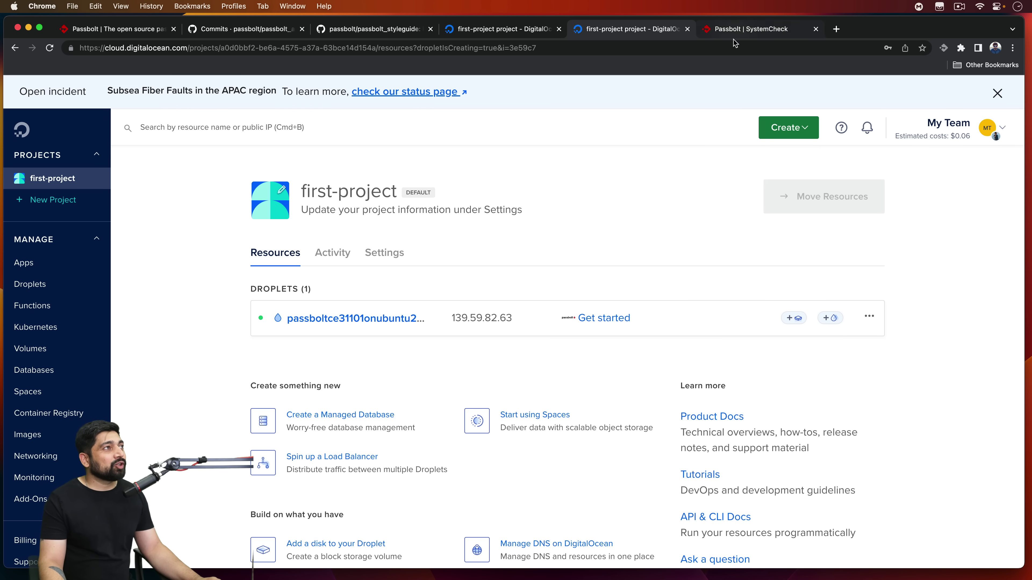
pyautogui.click(762, 33)
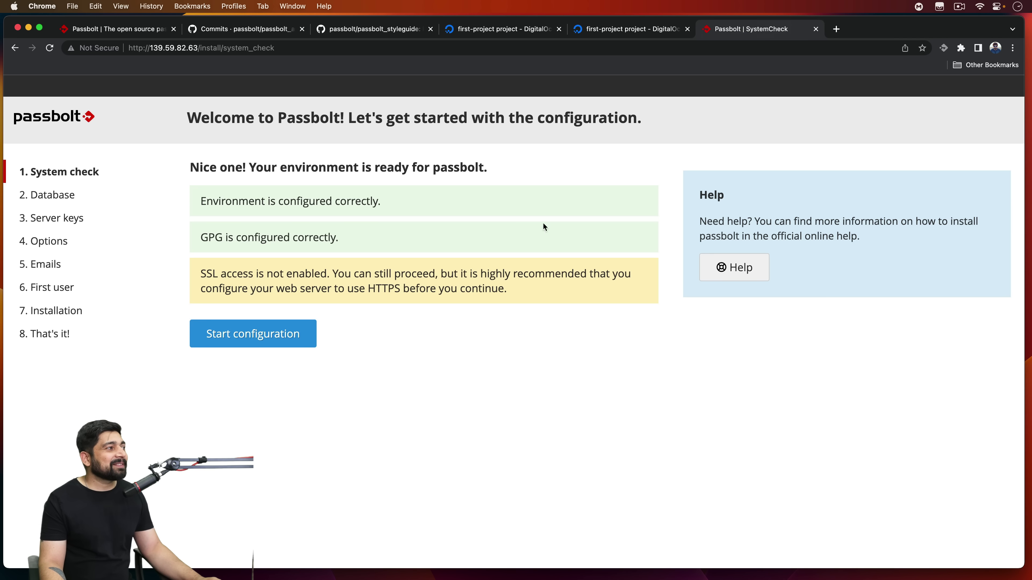
pyautogui.click(294, 334)
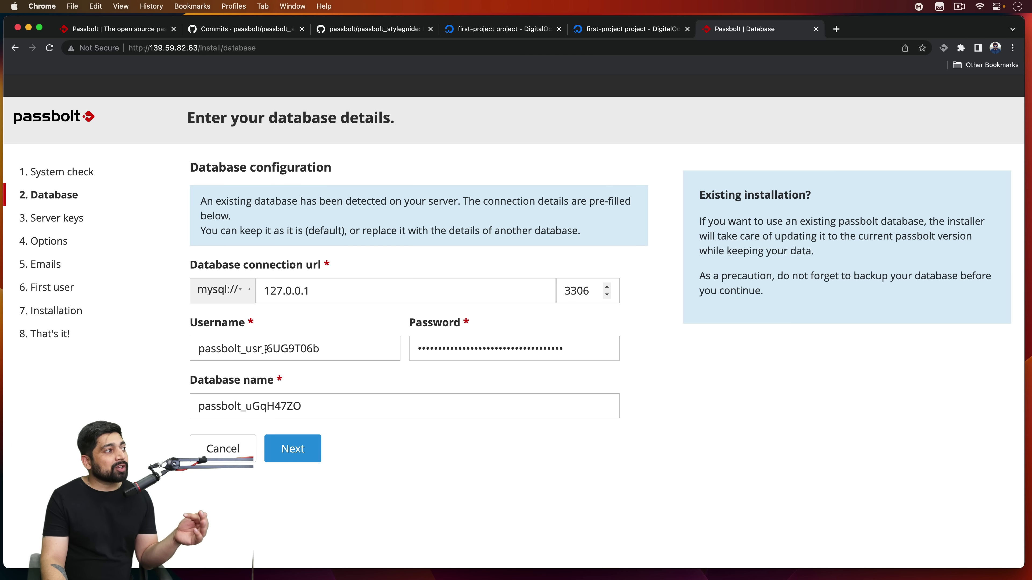
pyautogui.moveTo(265, 350); pyautogui.dragTo(318, 349)
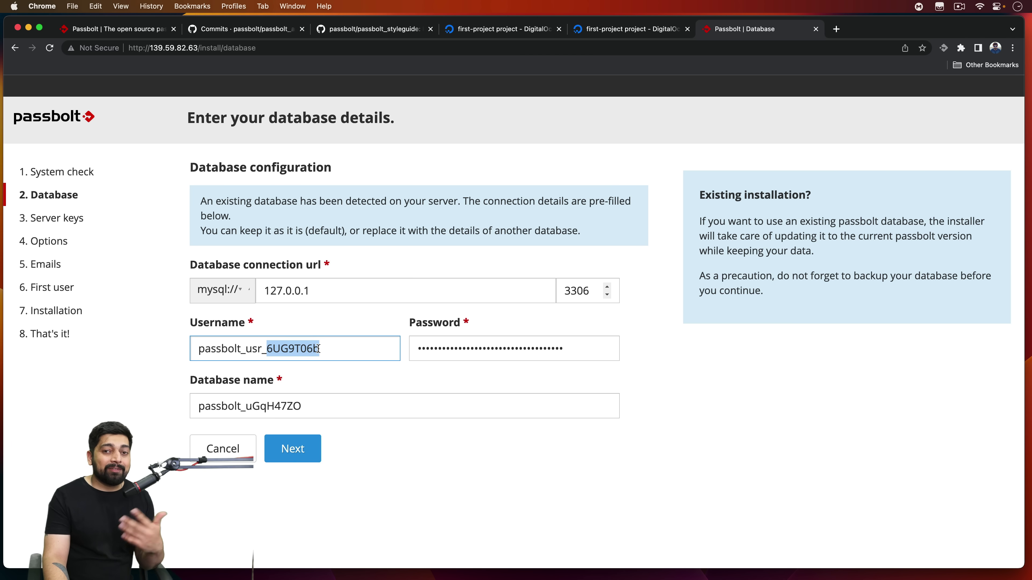
pyautogui.click(414, 375)
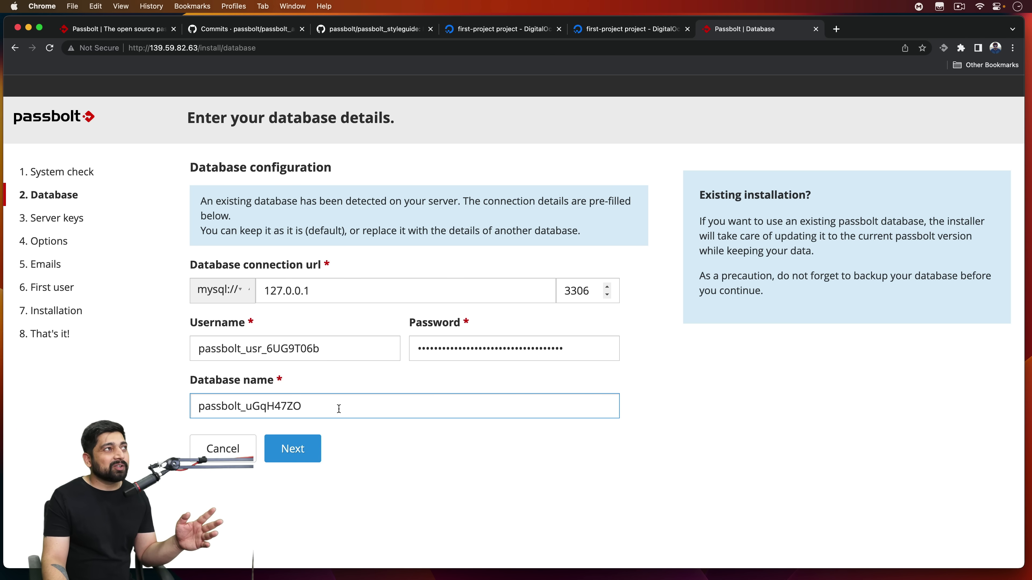
# Step: Glance at the passbolt.com headline and DigitalOcean tab, then return to the database form
pyautogui.click(103, 32)
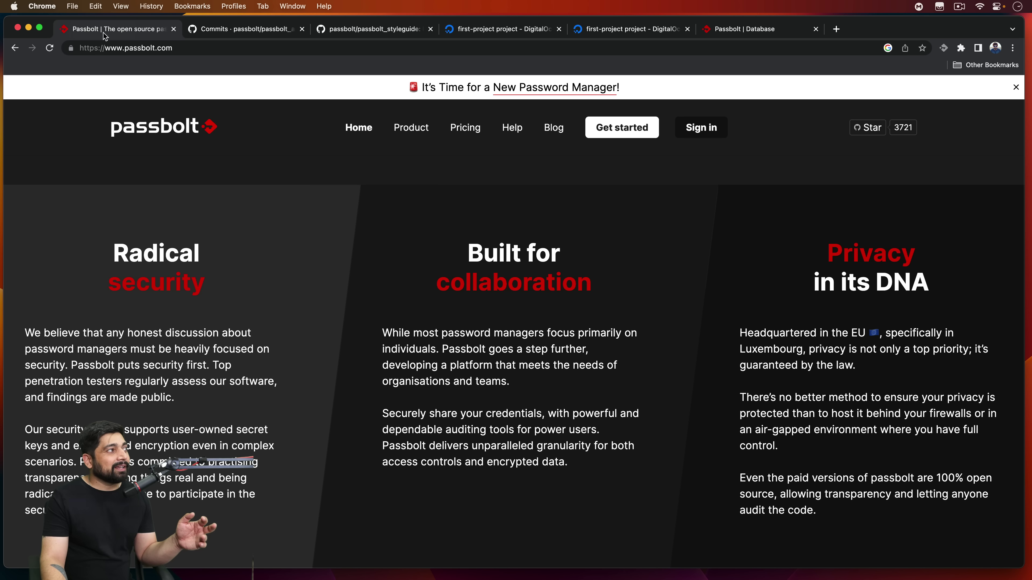
pyautogui.scroll(10, 185, 177)
pyautogui.moveTo(277, 220); pyautogui.dragTo(507, 222)
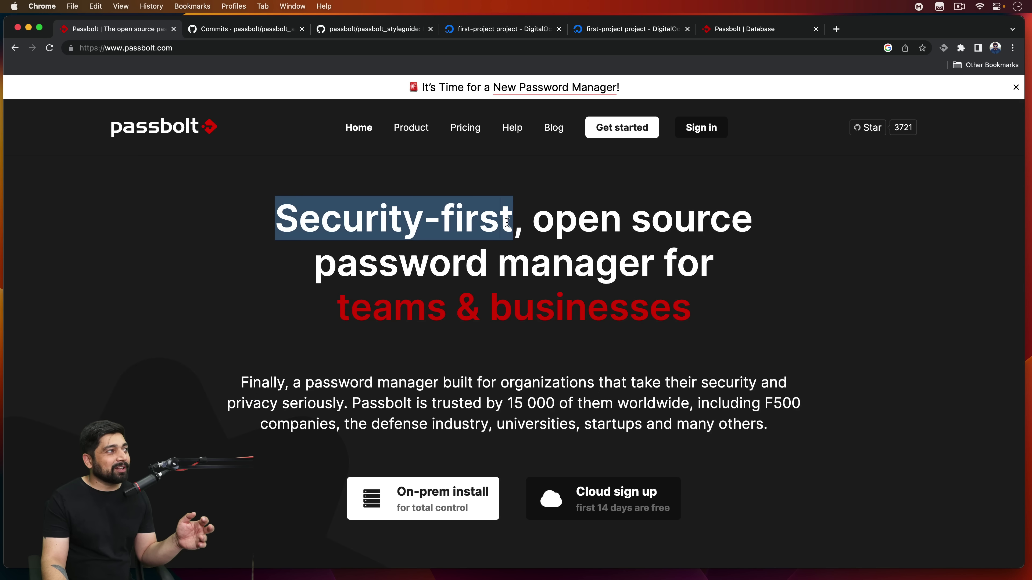
pyautogui.click(650, 31)
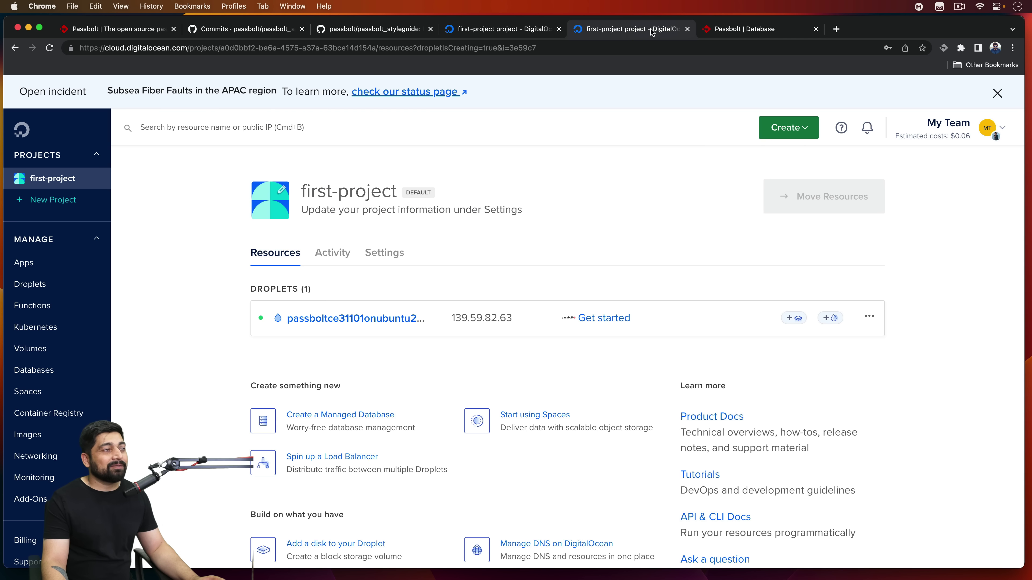
pyautogui.click(735, 31)
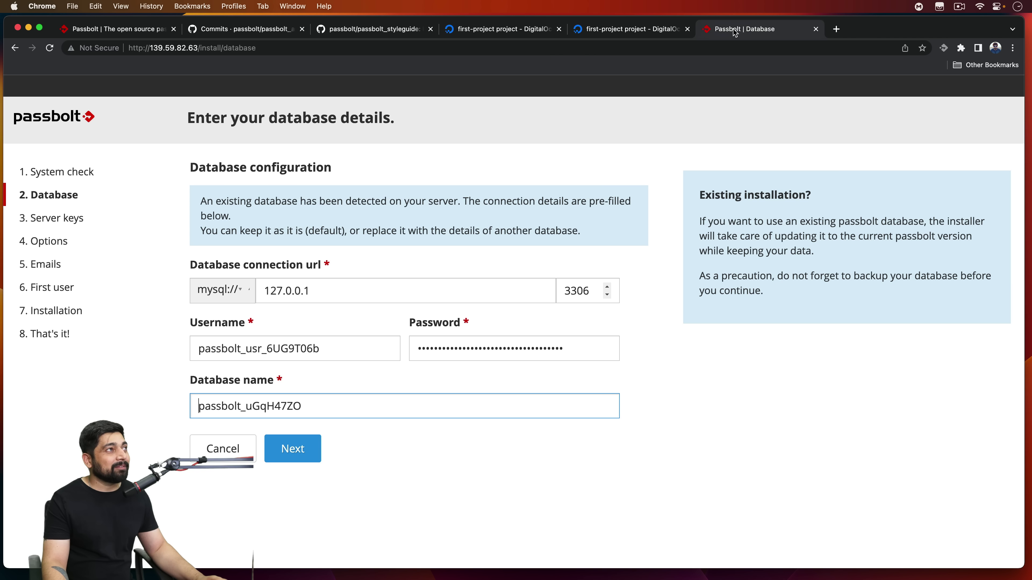
# Step: Accept the database details and enter the user's full name as the server key name
pyautogui.click(295, 455)
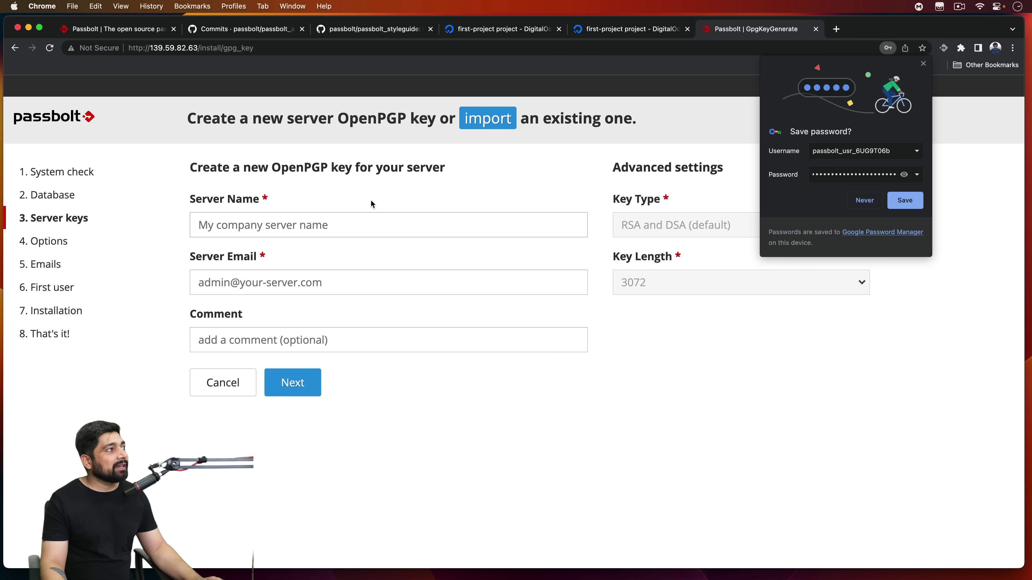
pyautogui.click(384, 220)
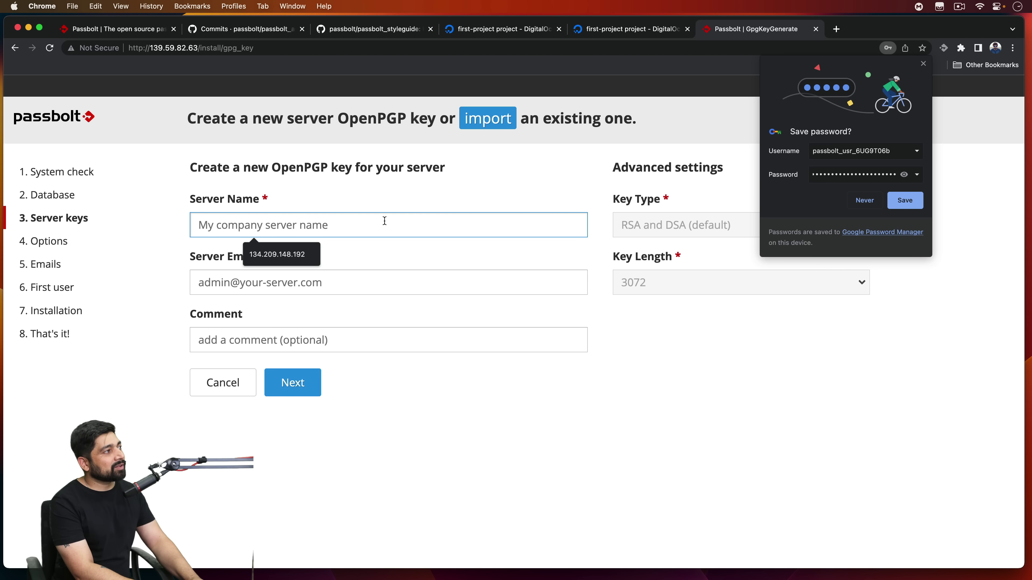
pyautogui.write('hitesh')
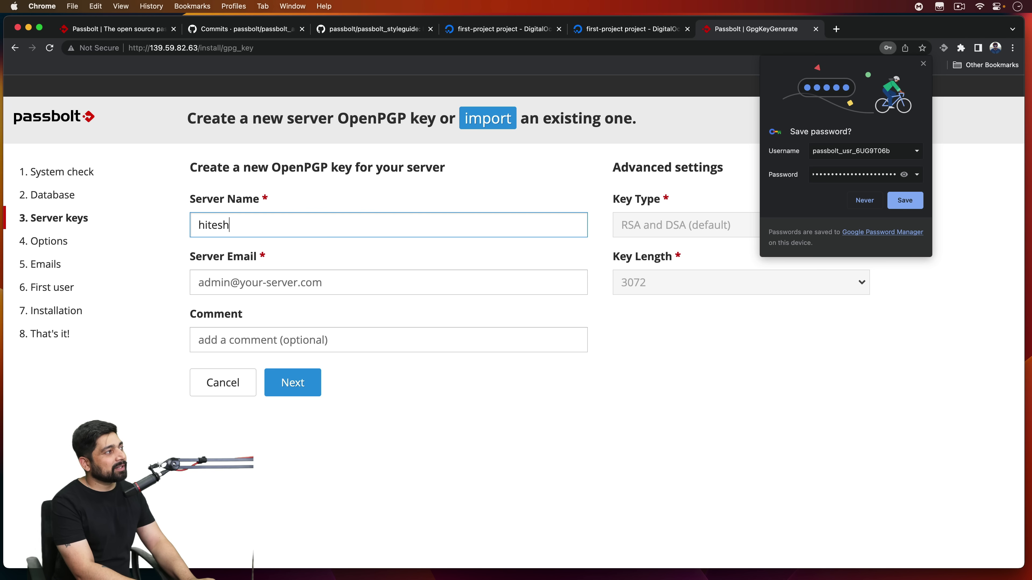
pyautogui.write(' choudahar')
pyautogui.press('BackSpace')
pyautogui.press('BackSpace')
pyautogui.press('BackSpace')
pyautogui.press('BackSpace')
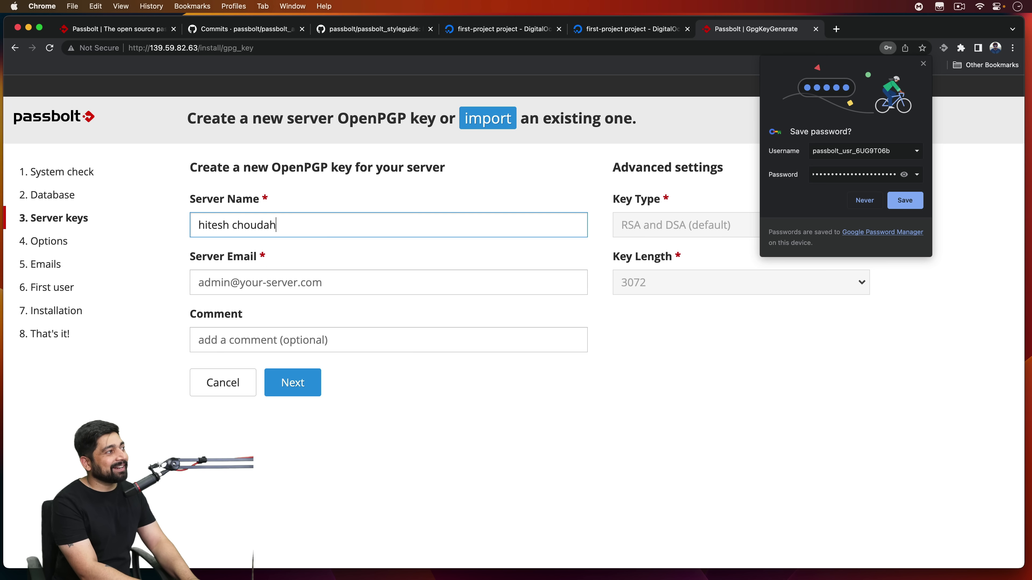
pyautogui.write('hary')
# Step: Fill the server email from autofill, leave Comment blank, and continue to the Emails step
pyautogui.click(198, 282)
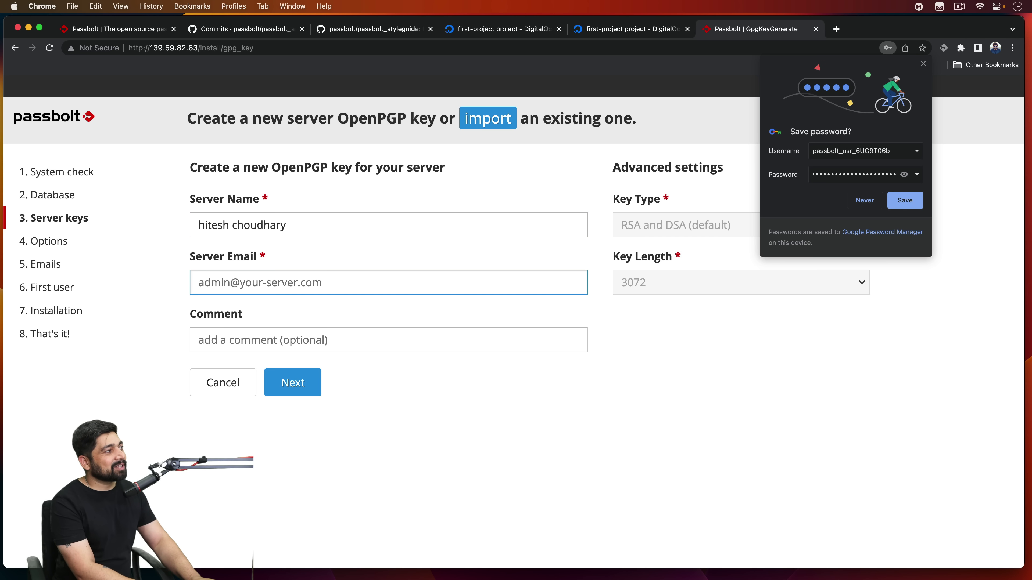
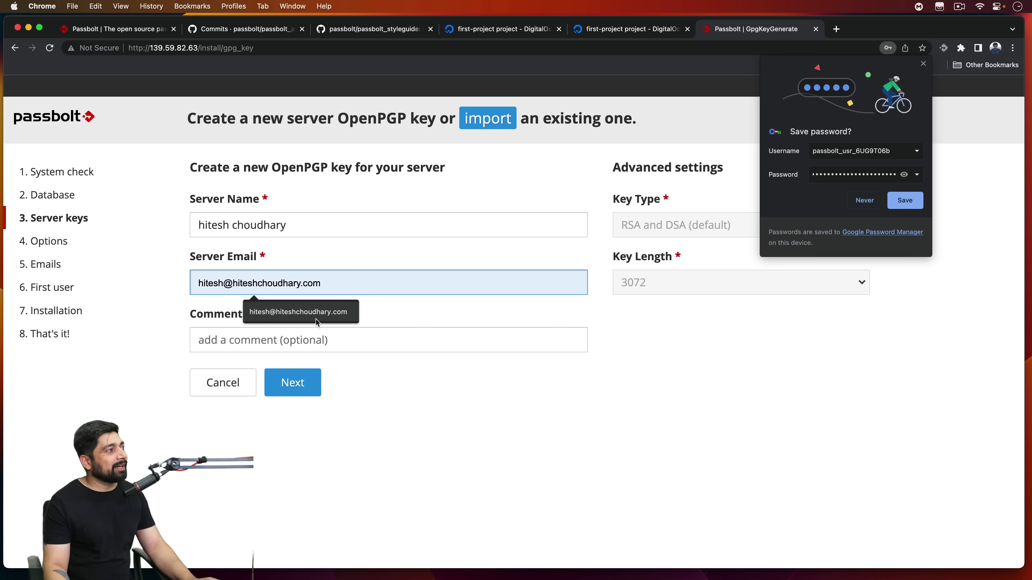
pyautogui.click(325, 315)
pyautogui.click(342, 342)
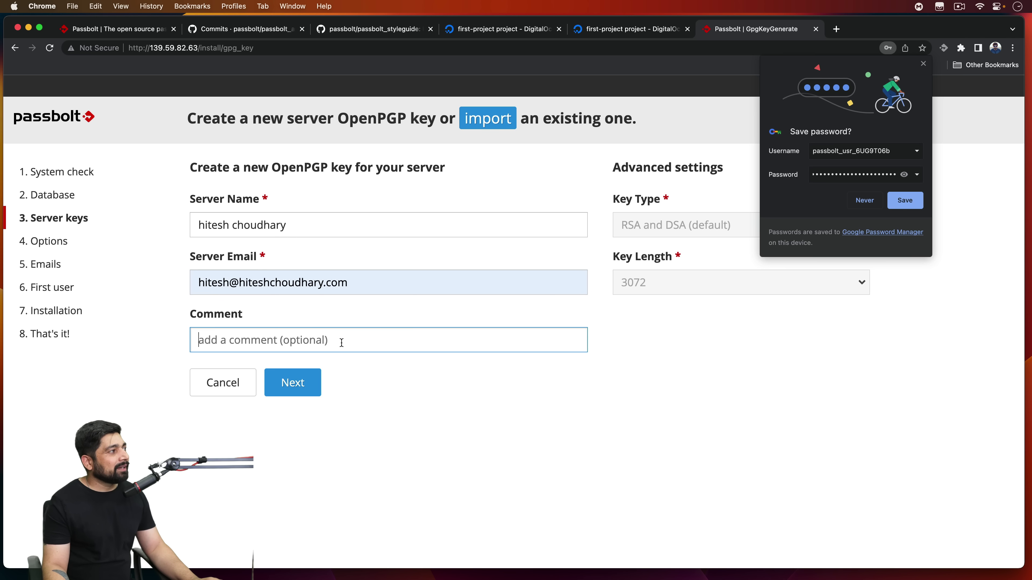
pyautogui.click(298, 383)
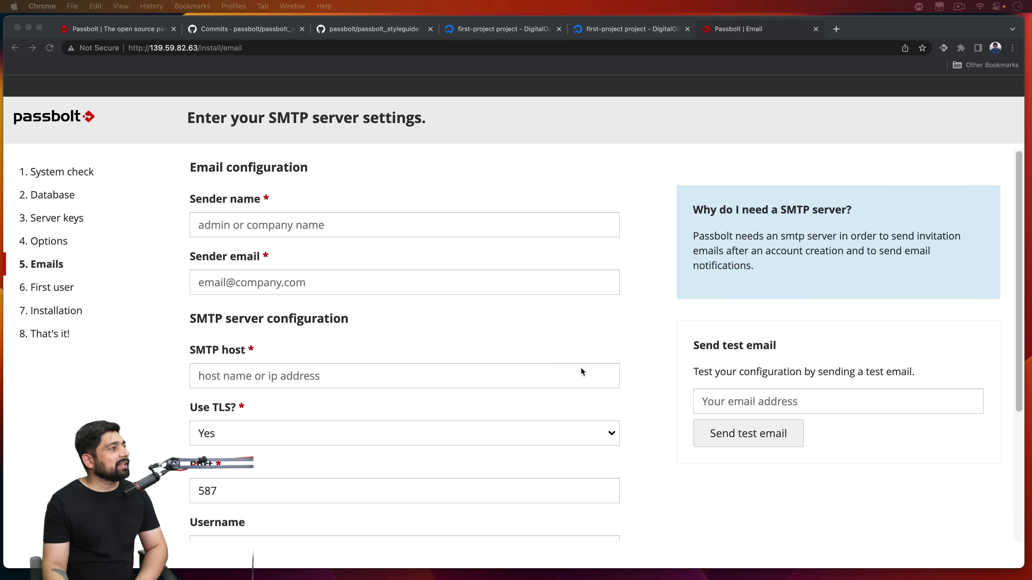
# Step: Fill in the sender name and sender email from the browser's autofill suggestions
pyautogui.click(352, 223)
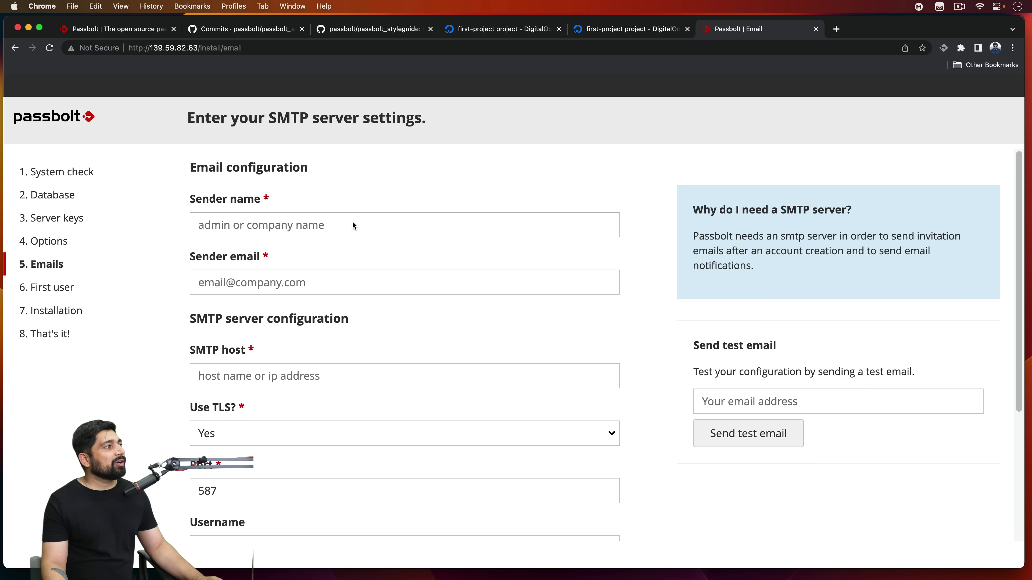
pyautogui.click(352, 222)
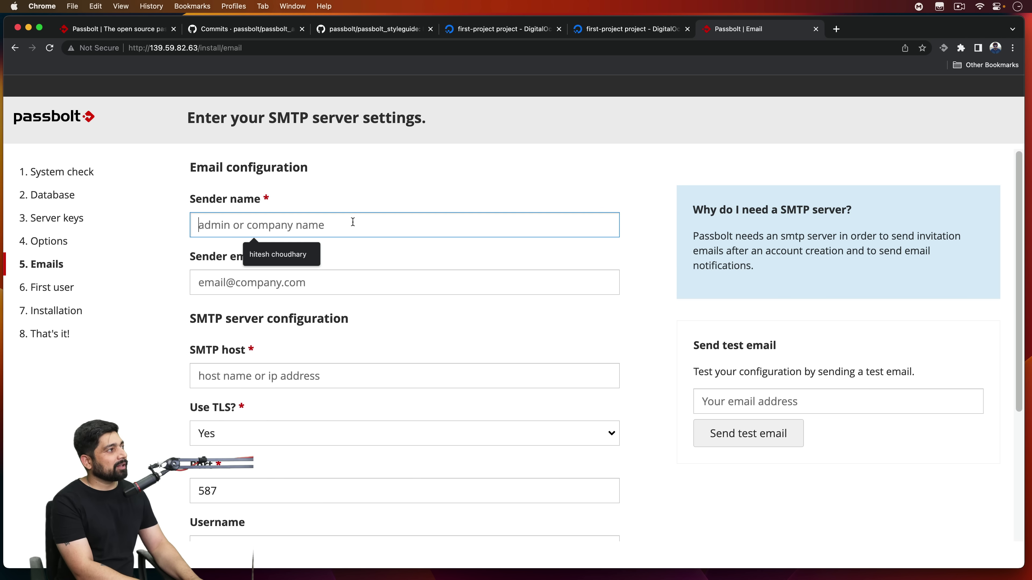
pyautogui.press('Down')
pyautogui.press('Return')
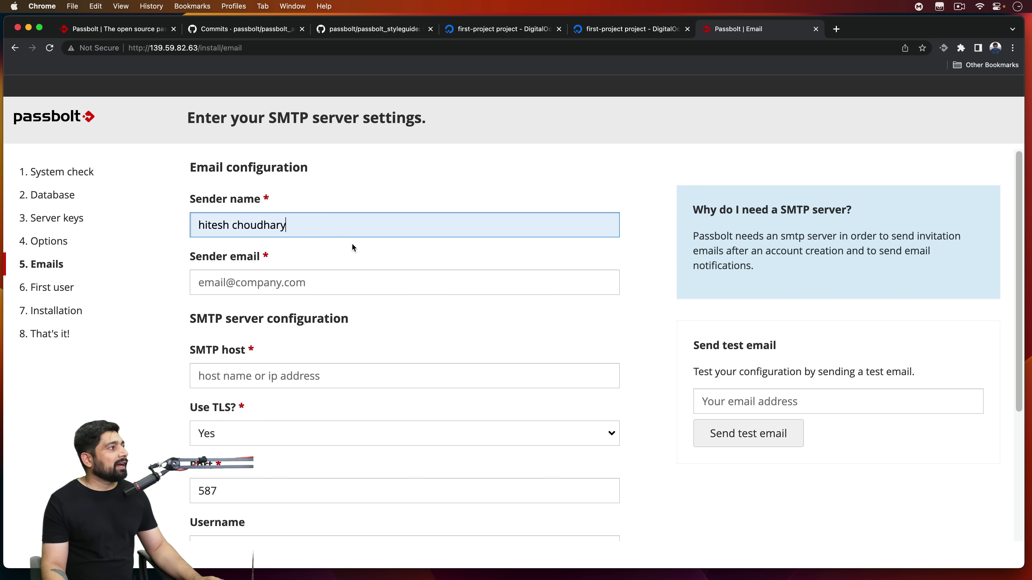
pyautogui.click(381, 286)
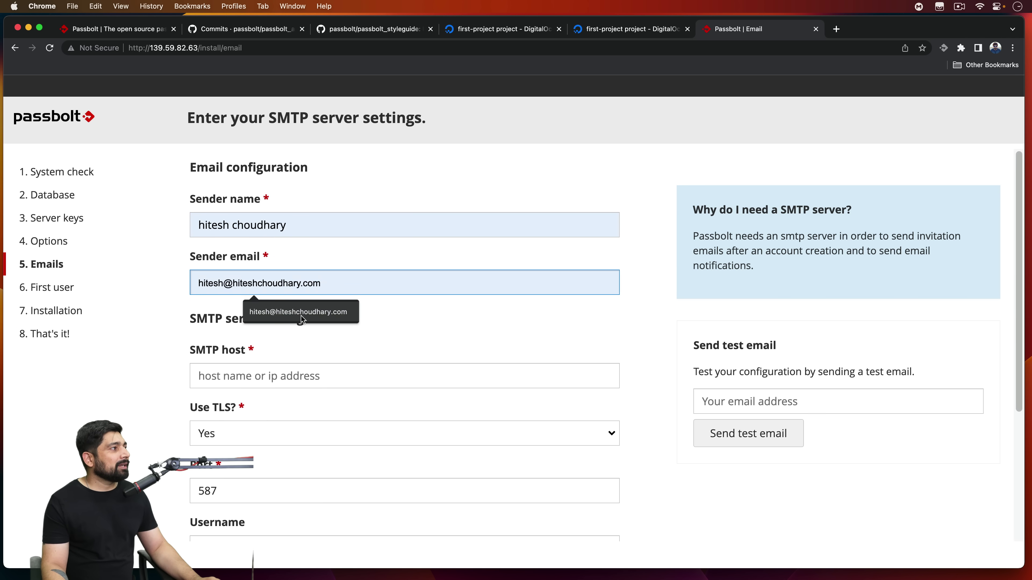
pyautogui.click(301, 316)
pyautogui.scroll(-3, 463, 313)
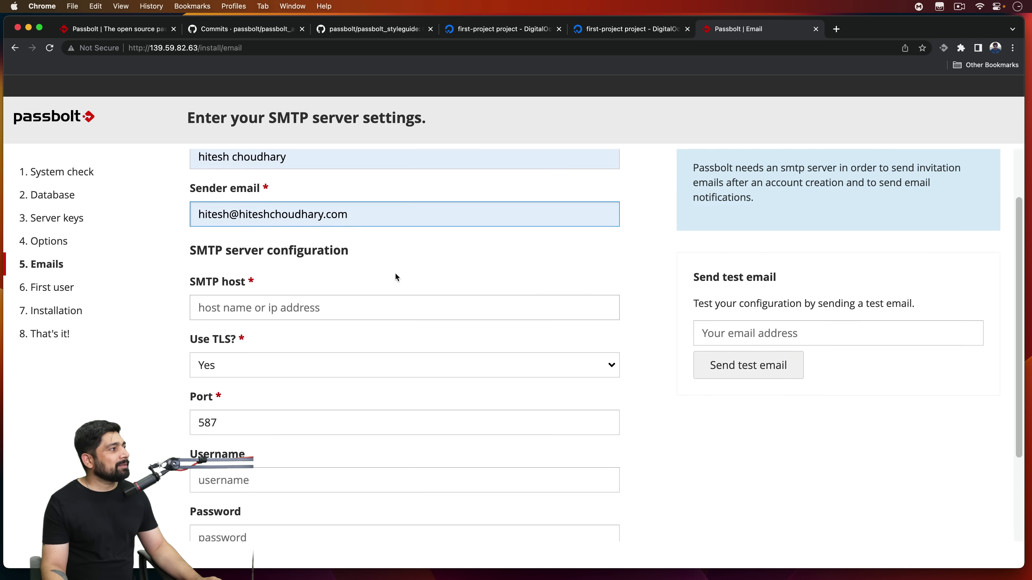
# Step: Enter SMTP host 139.59.82.63 and the SMTP username and password
pyautogui.click(363, 308)
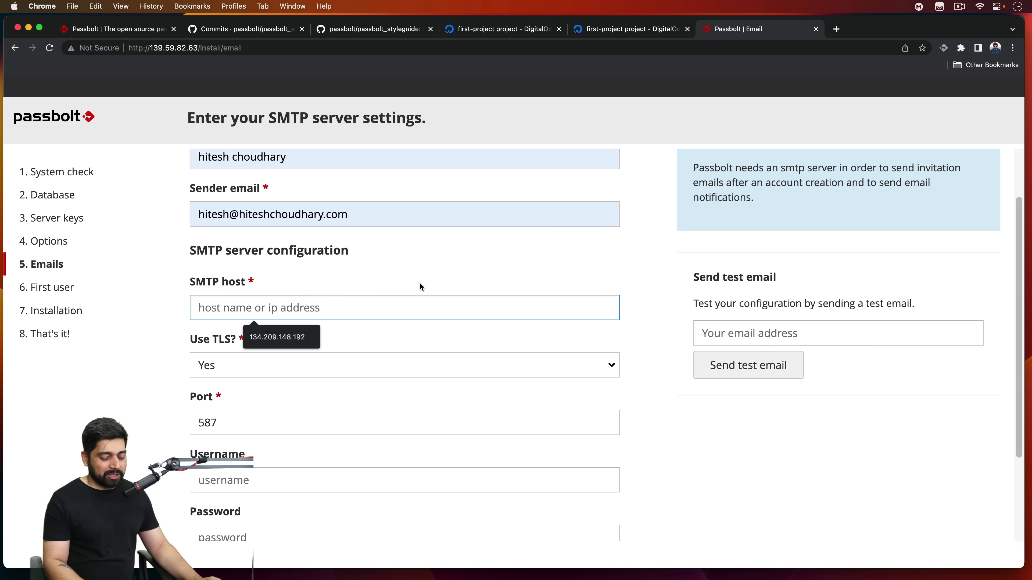
pyautogui.write('139.59.82.63')
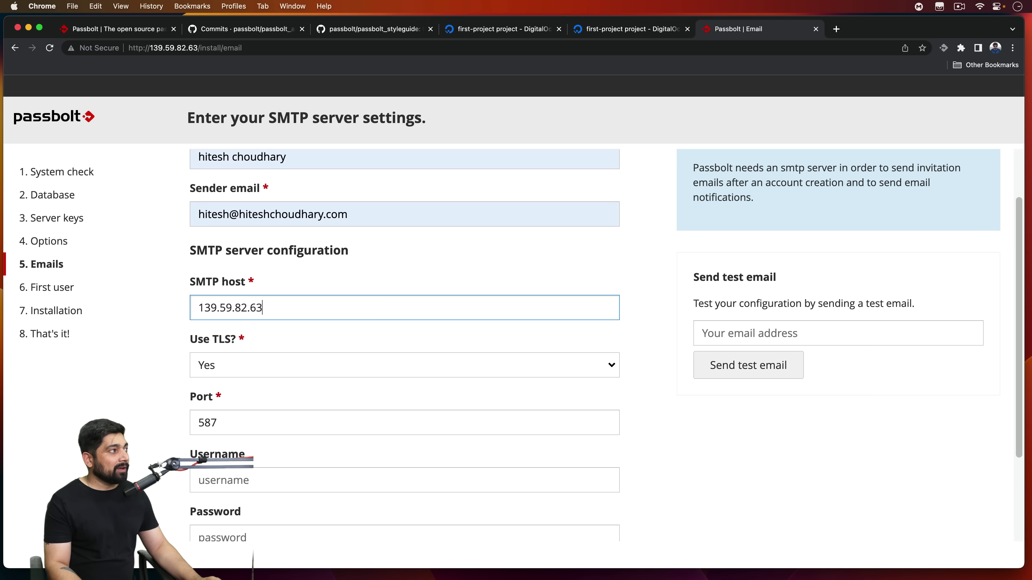
pyautogui.scroll(-3, 448, 291)
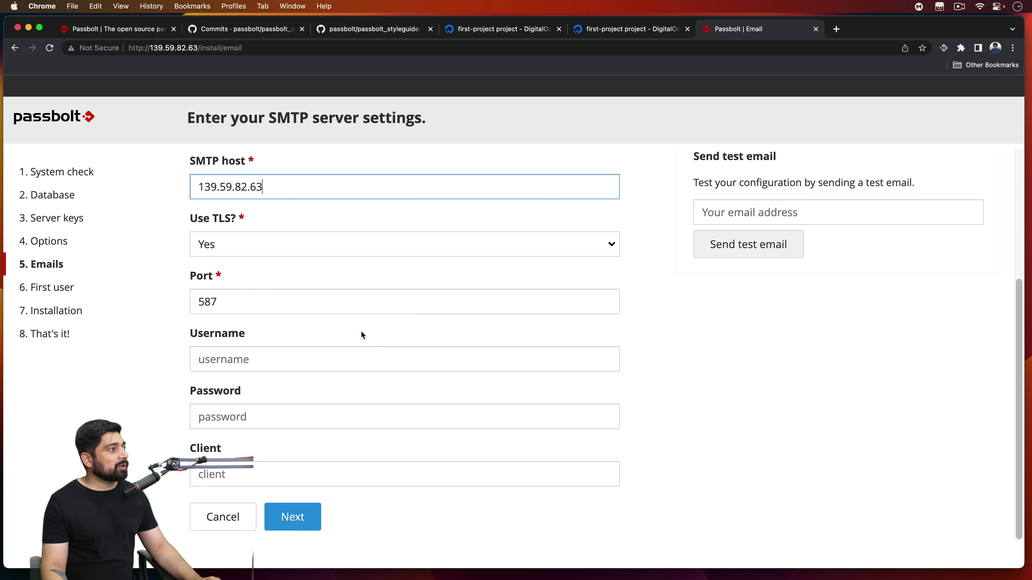
pyautogui.click(305, 357)
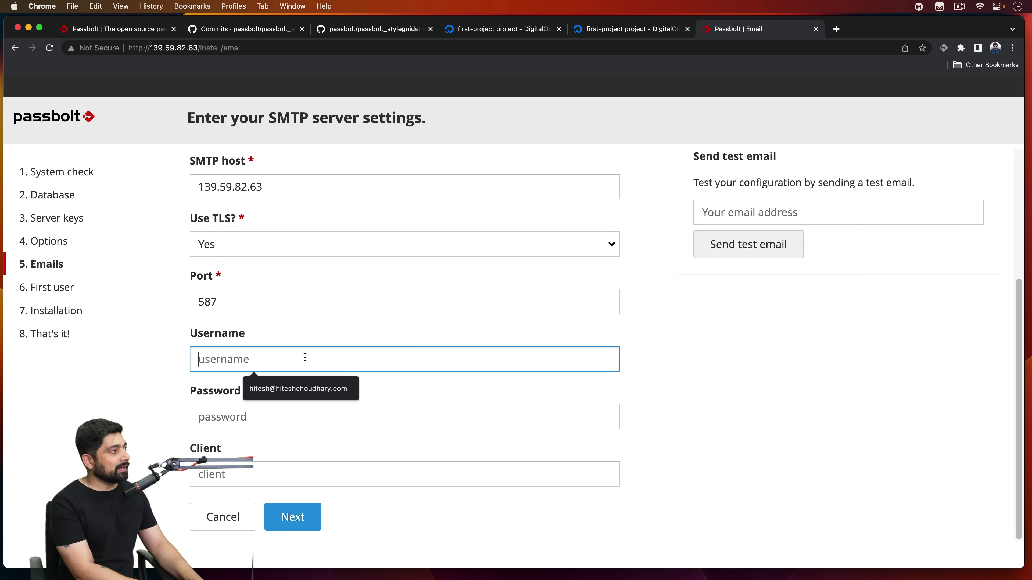
pyautogui.write('hitesh')
pyautogui.press('Tab')
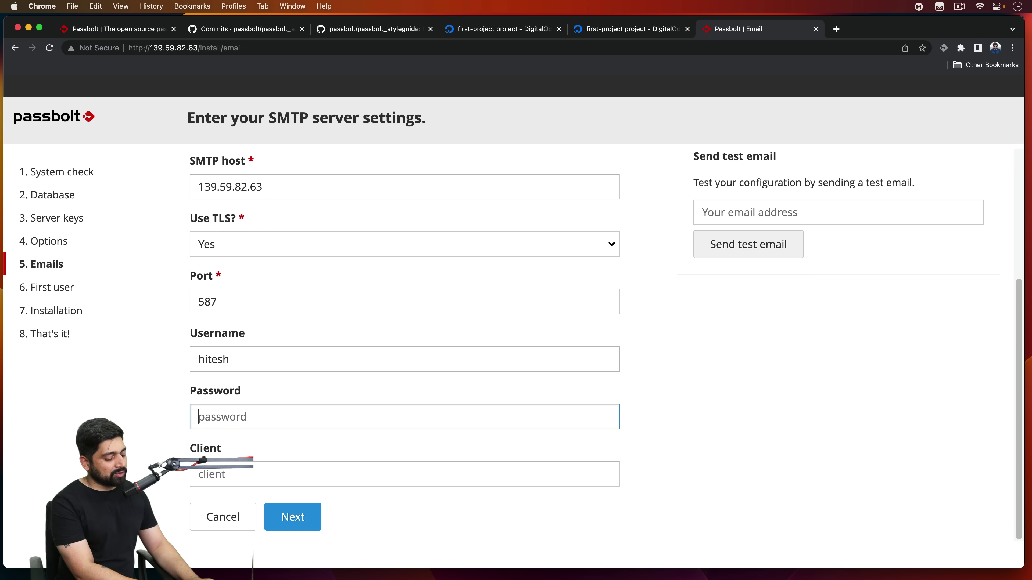
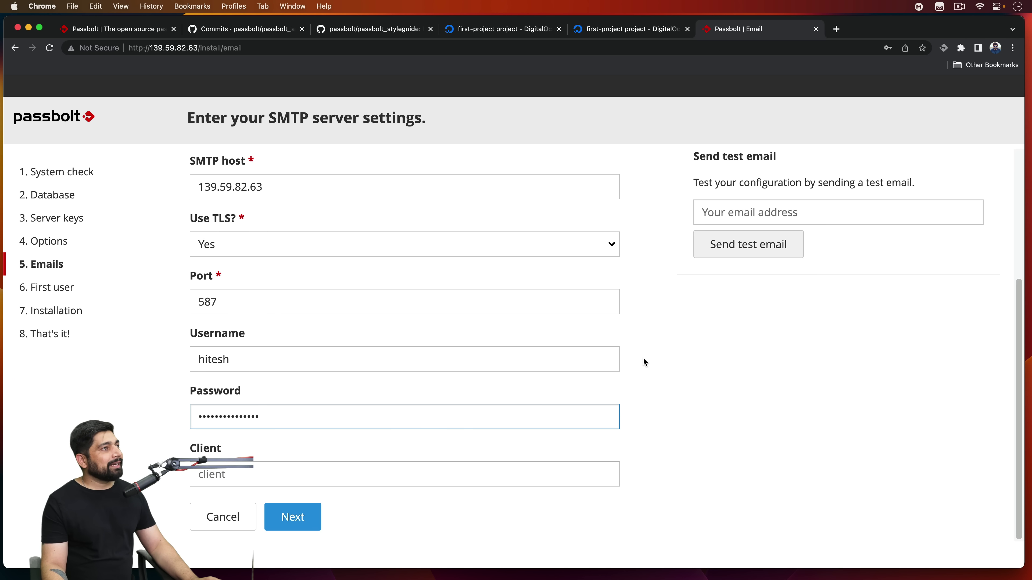
# Step: Check the test email address field and submit the SMTP settings with port 587
pyautogui.scroll(3, 643, 357)
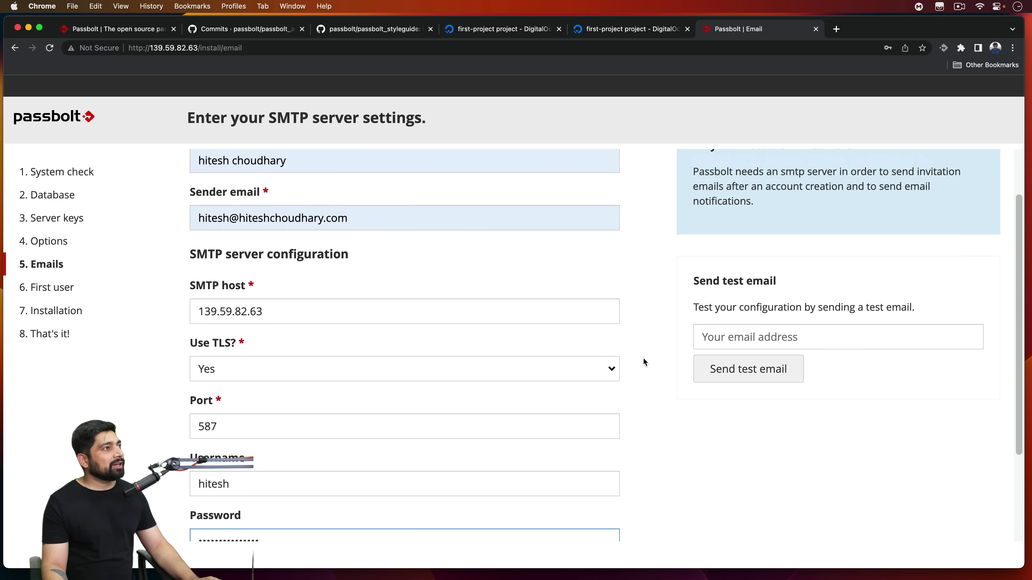
pyautogui.scroll(1, 642, 358)
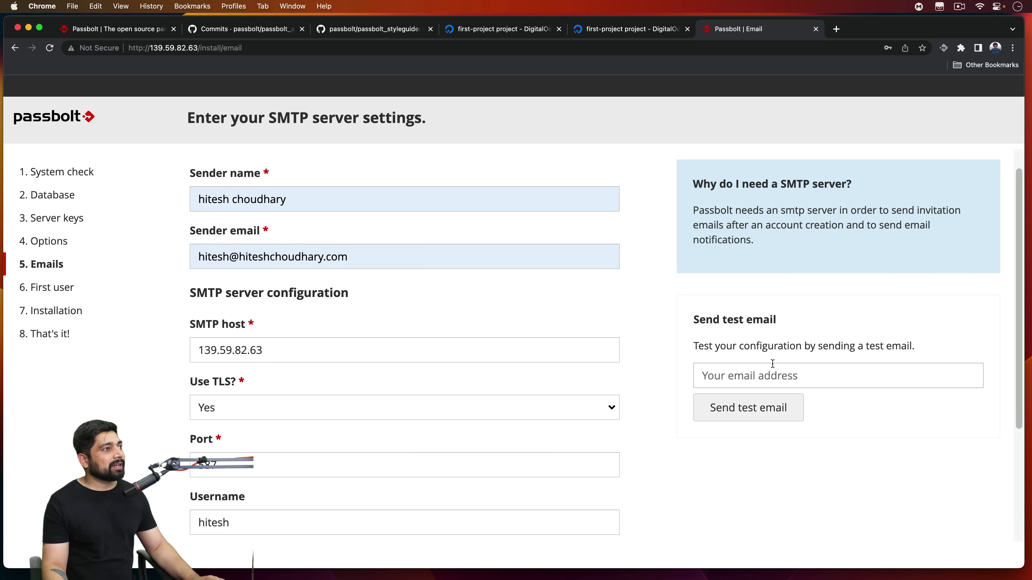
pyautogui.click(744, 373)
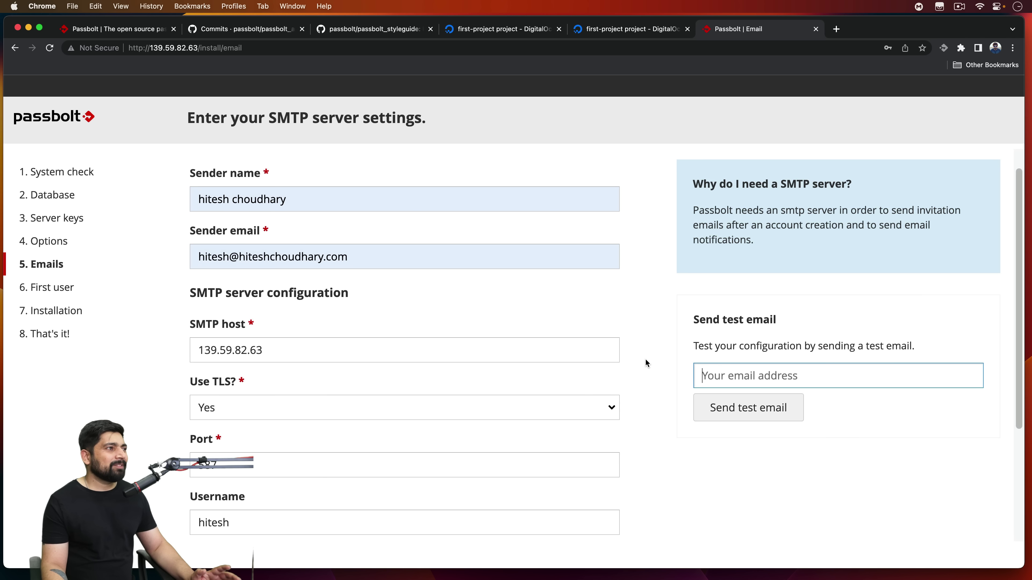
pyautogui.scroll(-4, 645, 360)
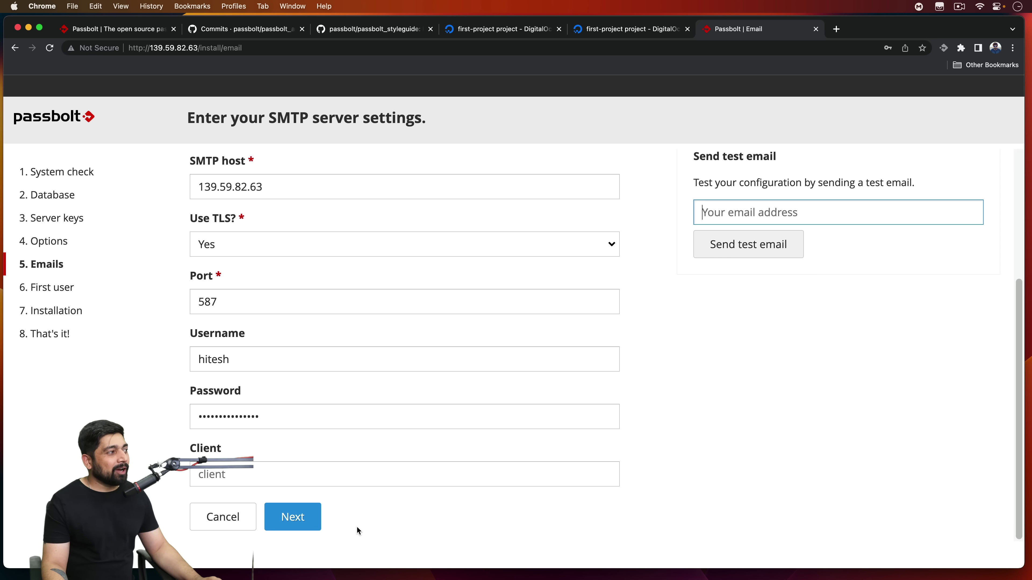
pyautogui.click(293, 517)
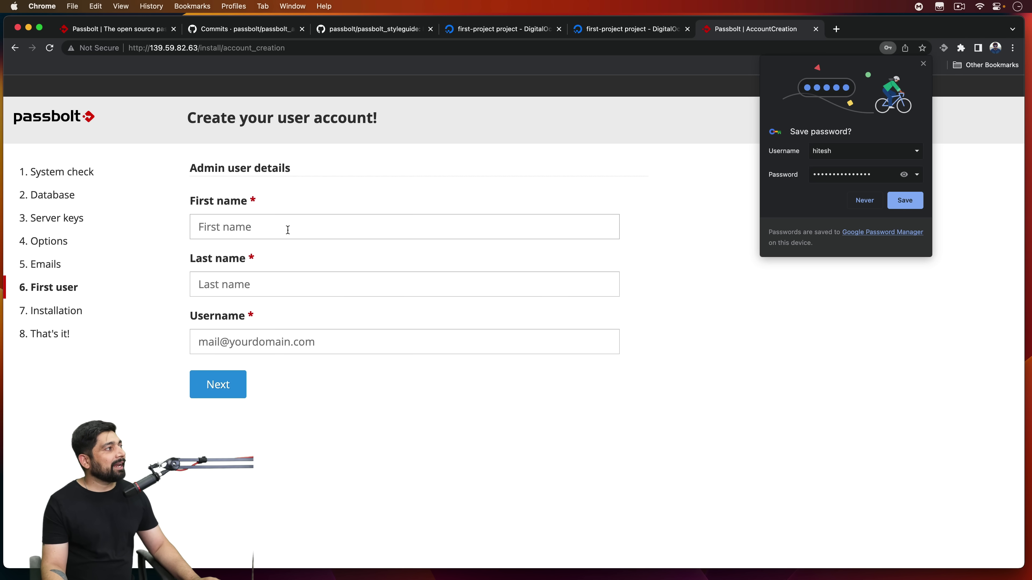
# Step: Fill the admin's first name, last name and email username from suggestions and start installation
pyautogui.click(287, 230)
pyautogui.click(268, 253)
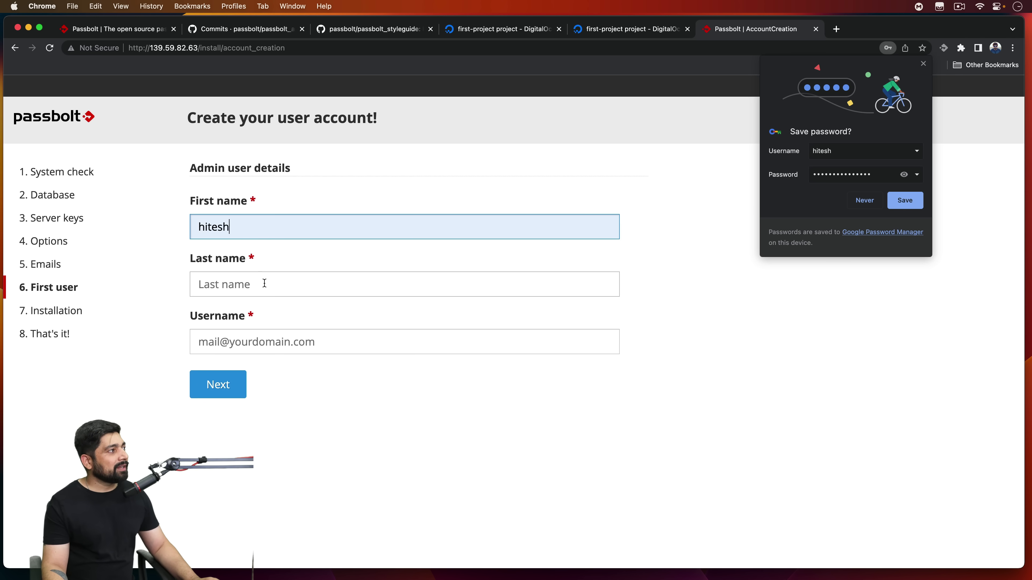
pyautogui.click(262, 281)
pyautogui.click(248, 303)
pyautogui.click(298, 333)
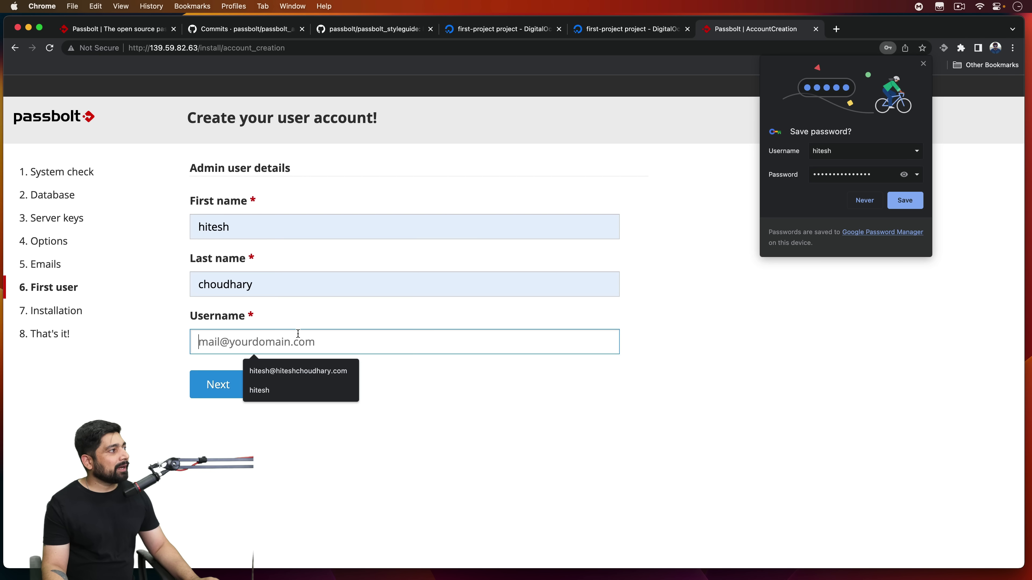
pyautogui.click(299, 373)
pyautogui.click(211, 395)
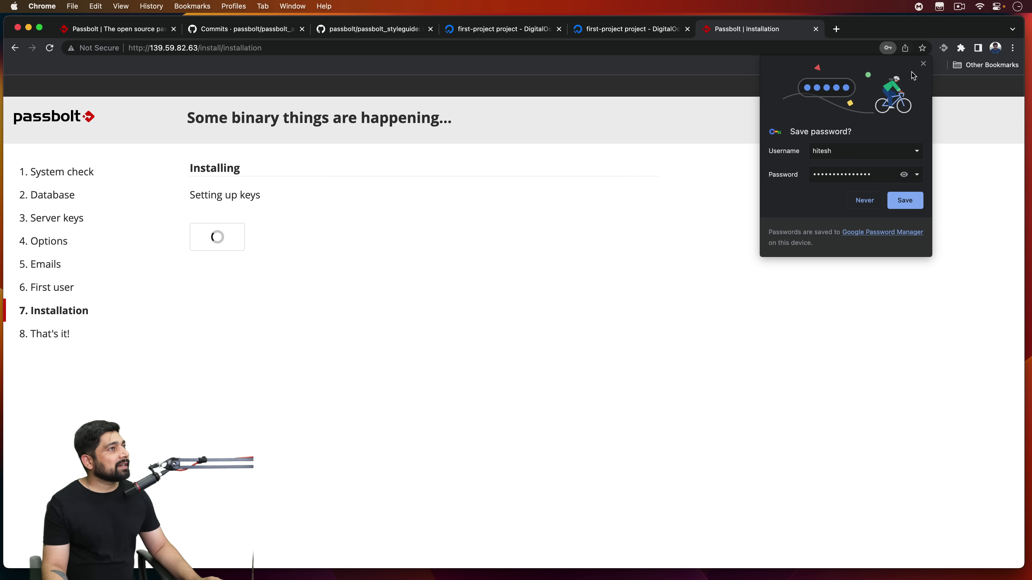
# Step: Dismiss the save-password prompt and set a new admin passphrase, replacing the first attempt
pyautogui.click(505, 246)
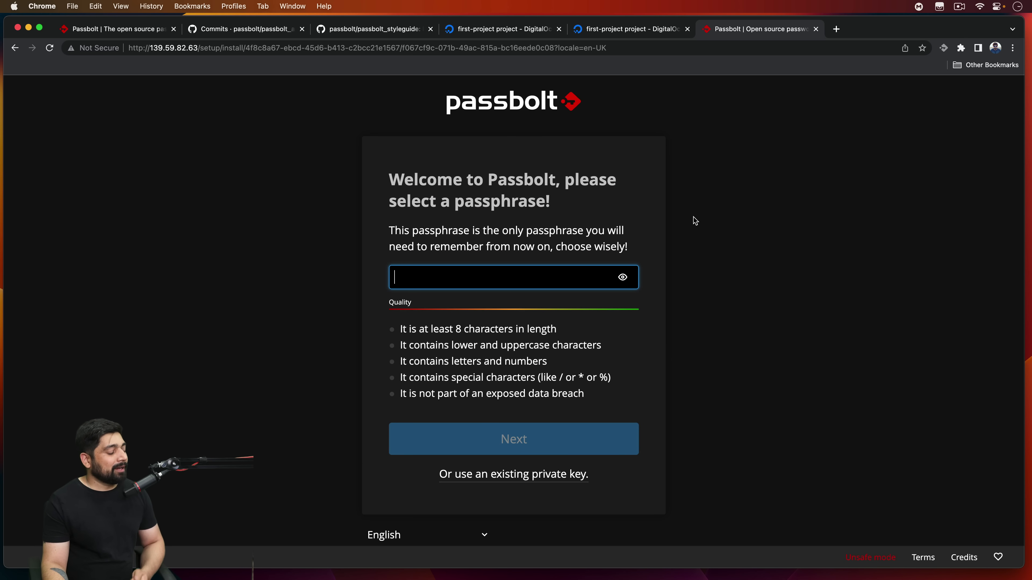
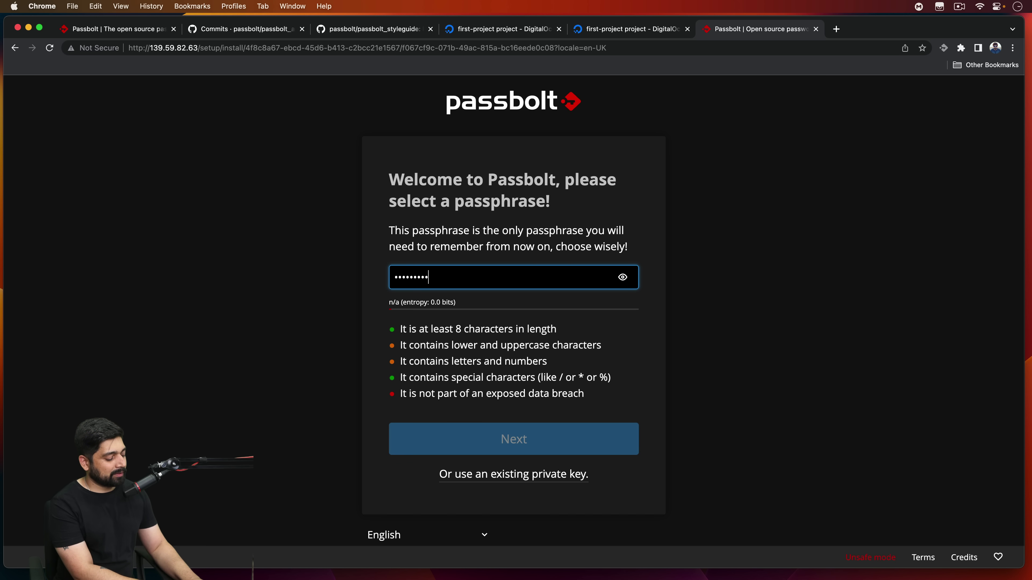
pyautogui.press('super+a')
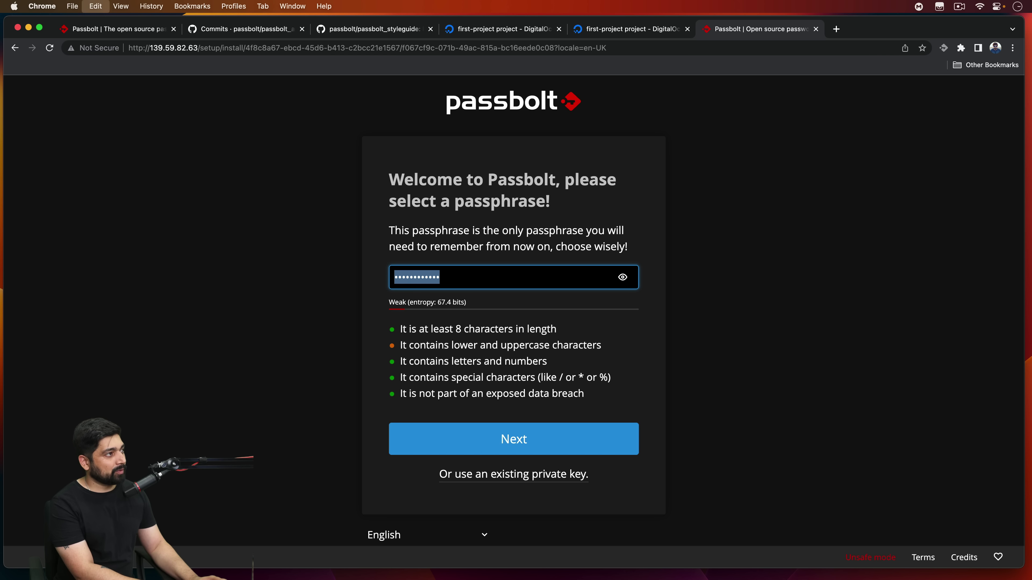
pyautogui.press('BackSpace')
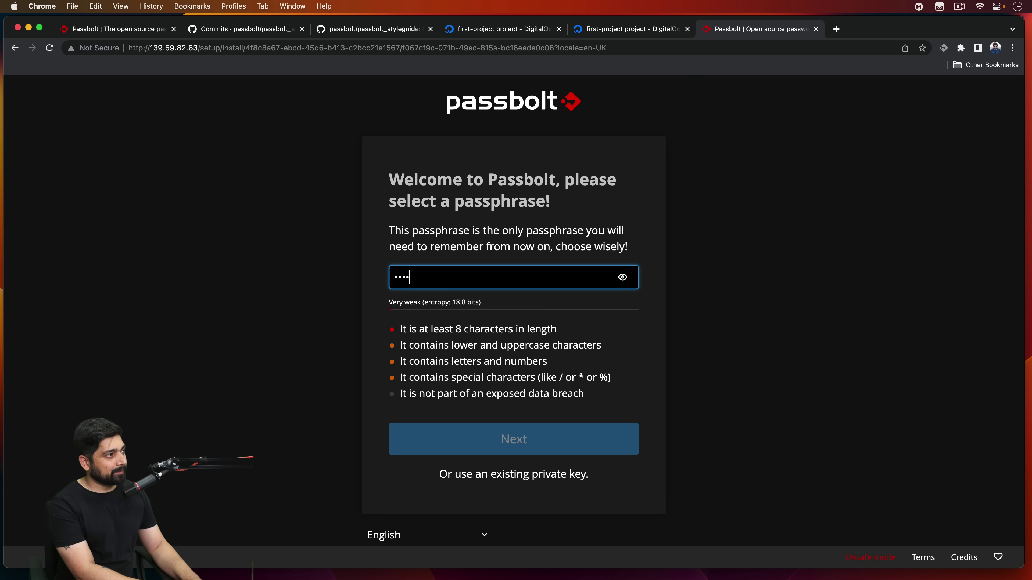
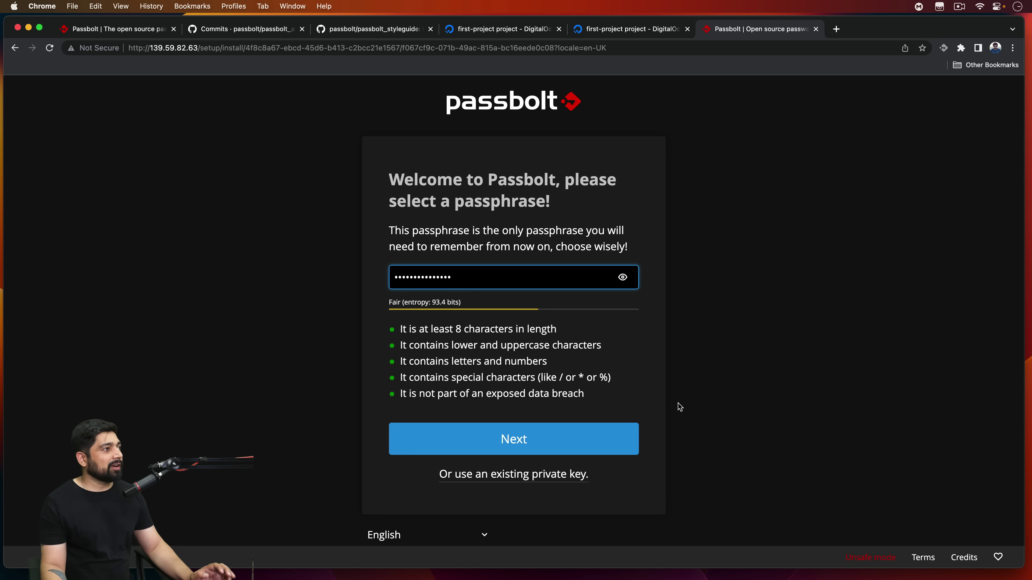
pyautogui.click(525, 438)
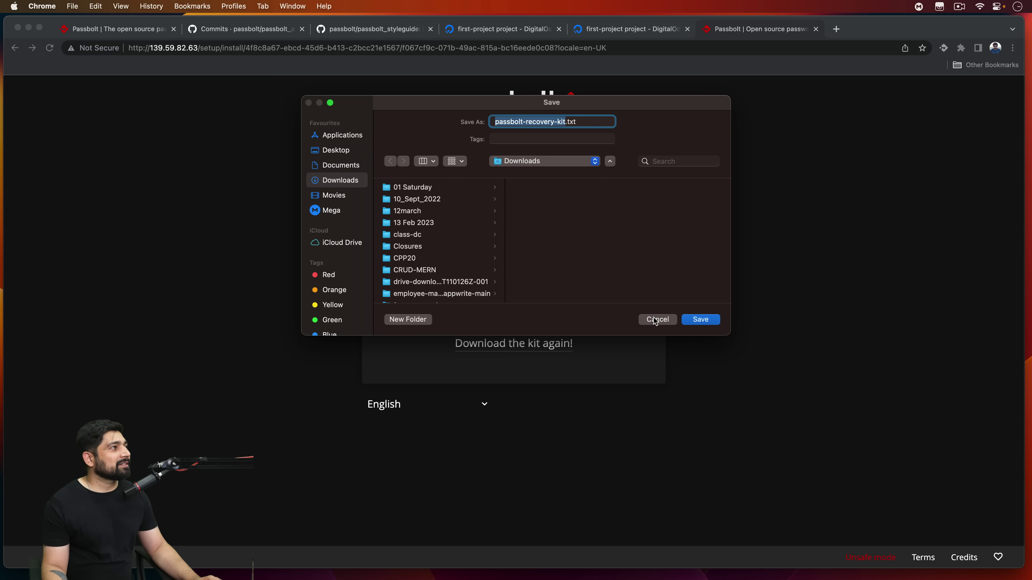
pyautogui.click(707, 321)
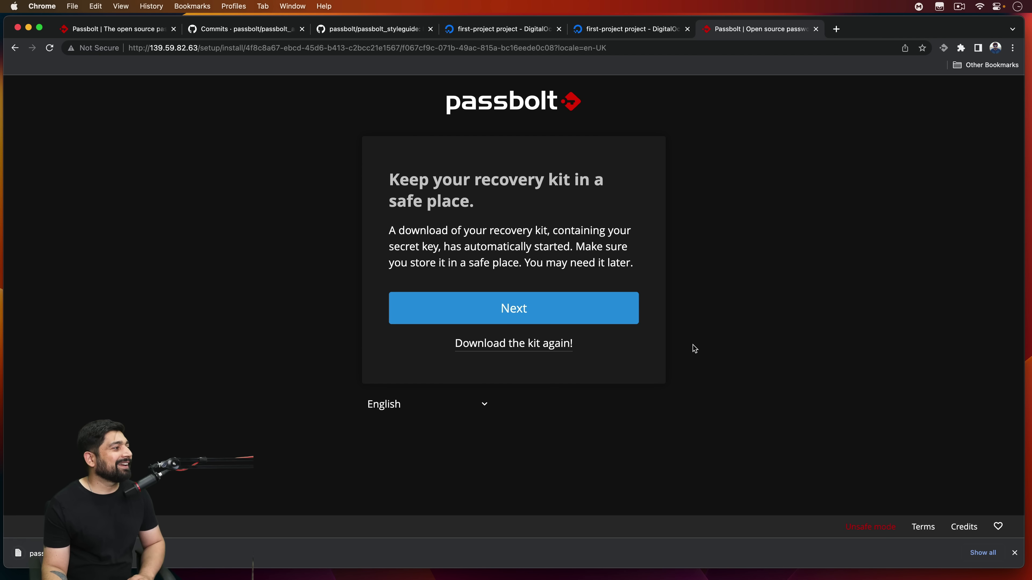
pyautogui.click(546, 317)
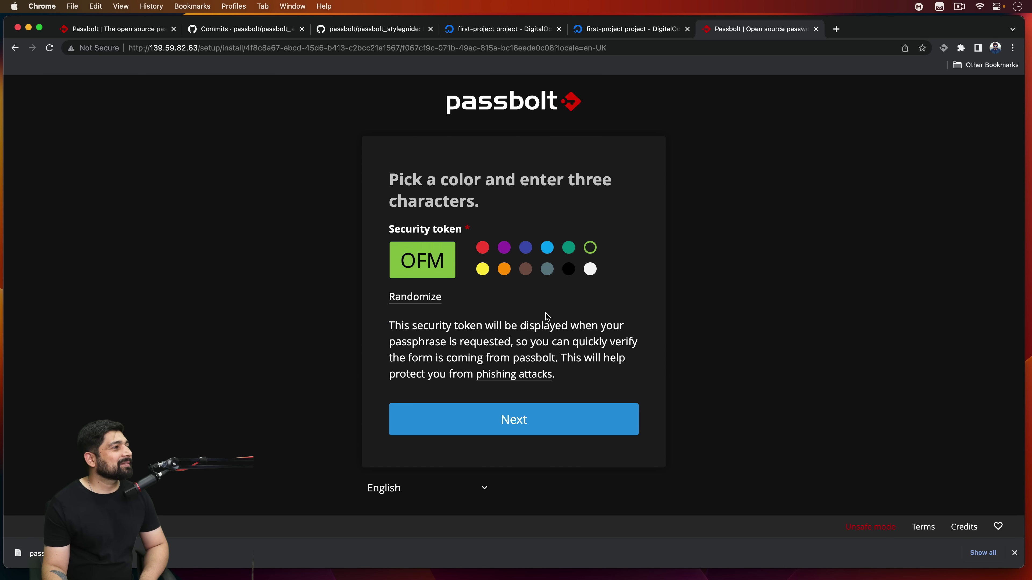
pyautogui.moveTo(442, 261); pyautogui.dragTo(375, 262)
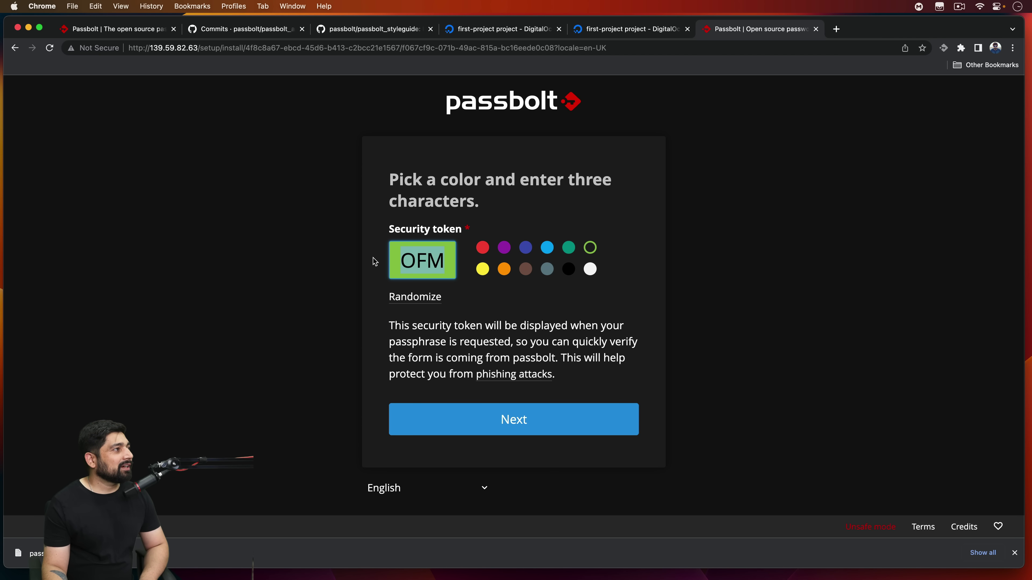
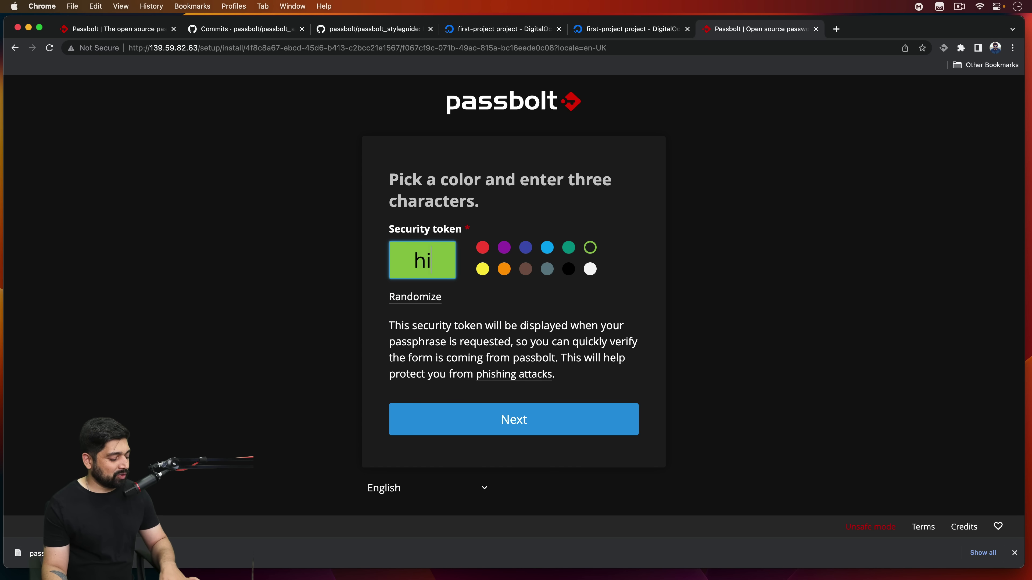
pyautogui.click(504, 271)
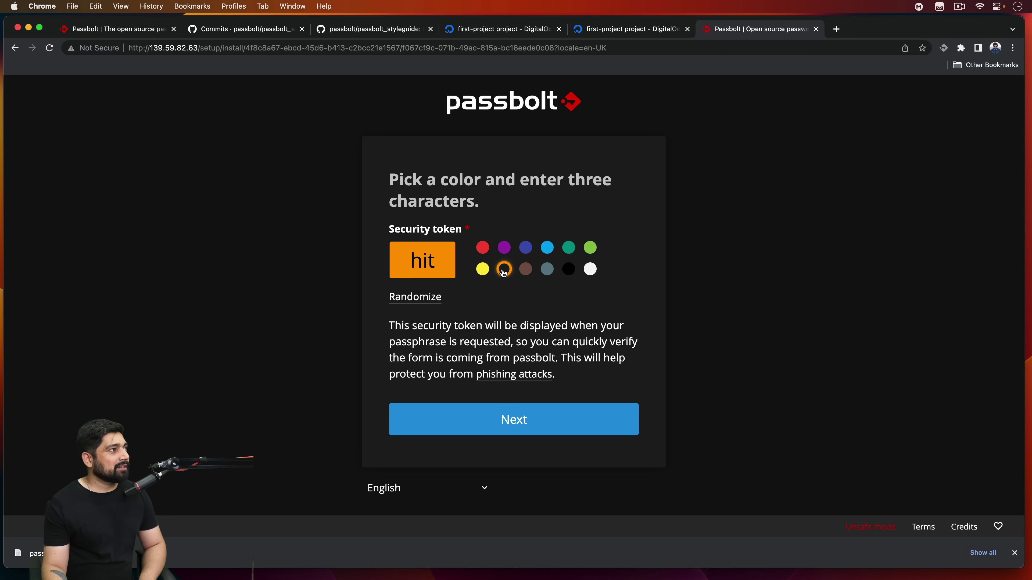
pyautogui.click(542, 419)
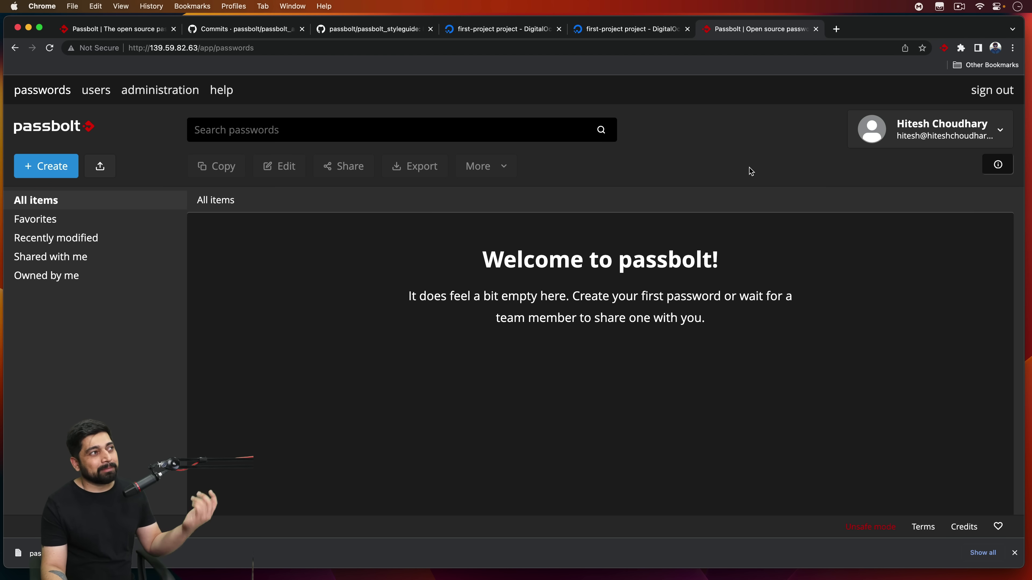
pyautogui.click(56, 171)
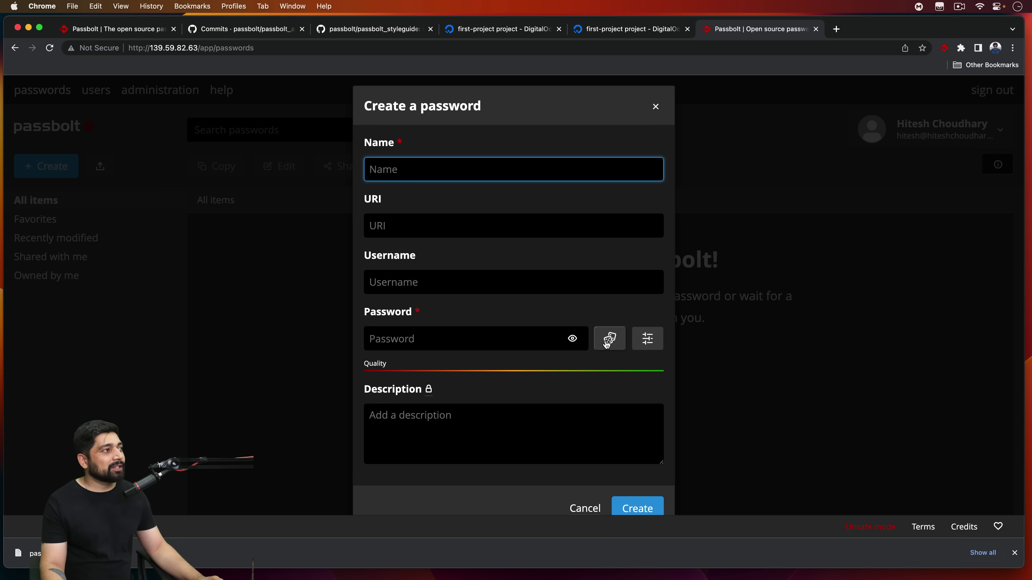
pyautogui.click(648, 339)
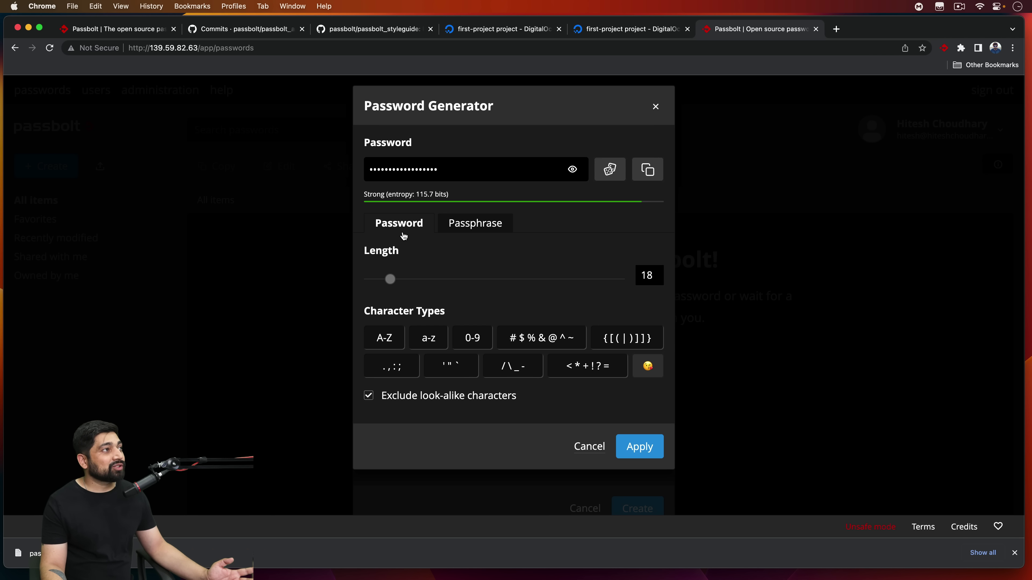
pyautogui.click(476, 223)
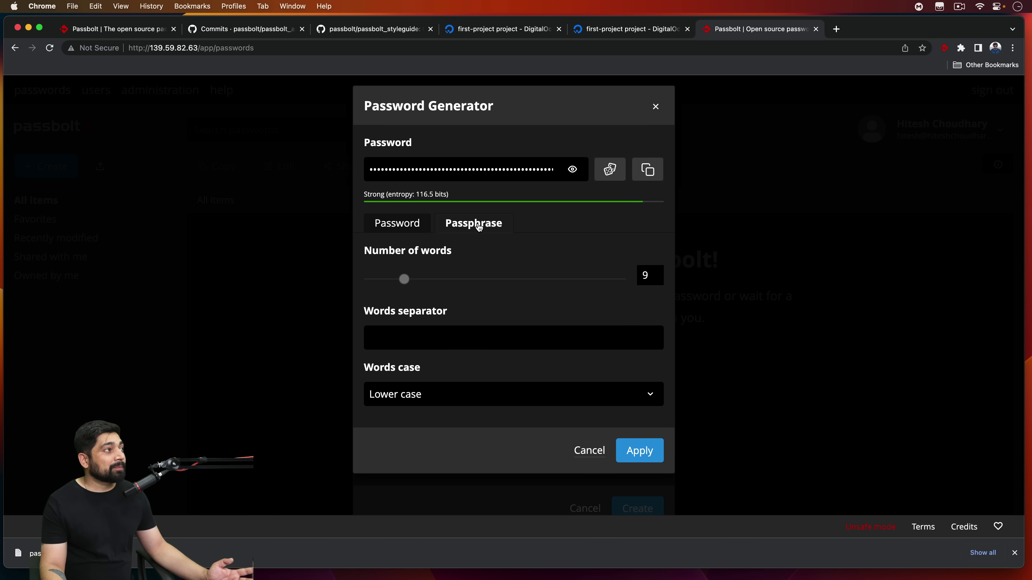
pyautogui.click(417, 225)
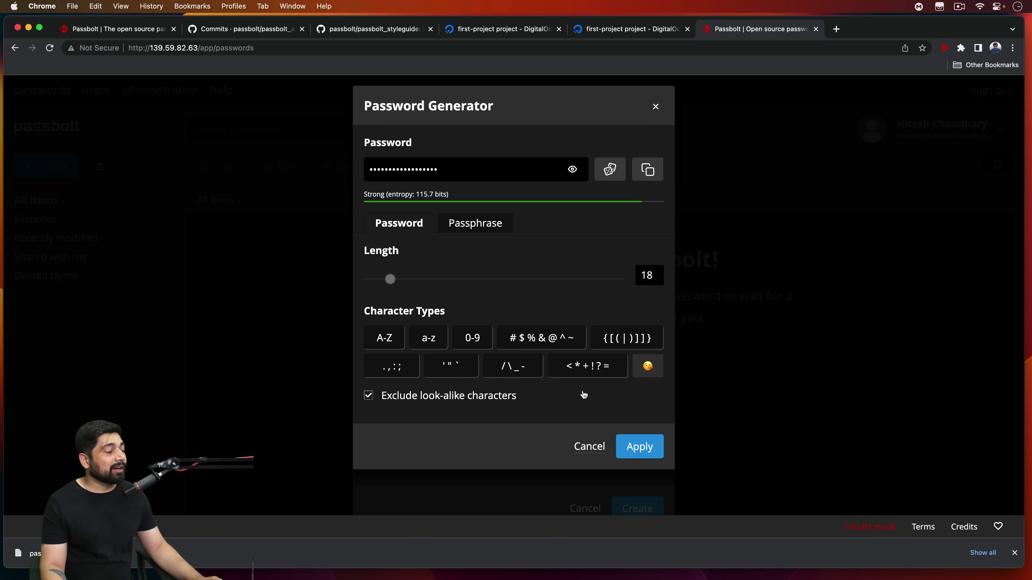
pyautogui.click(656, 107)
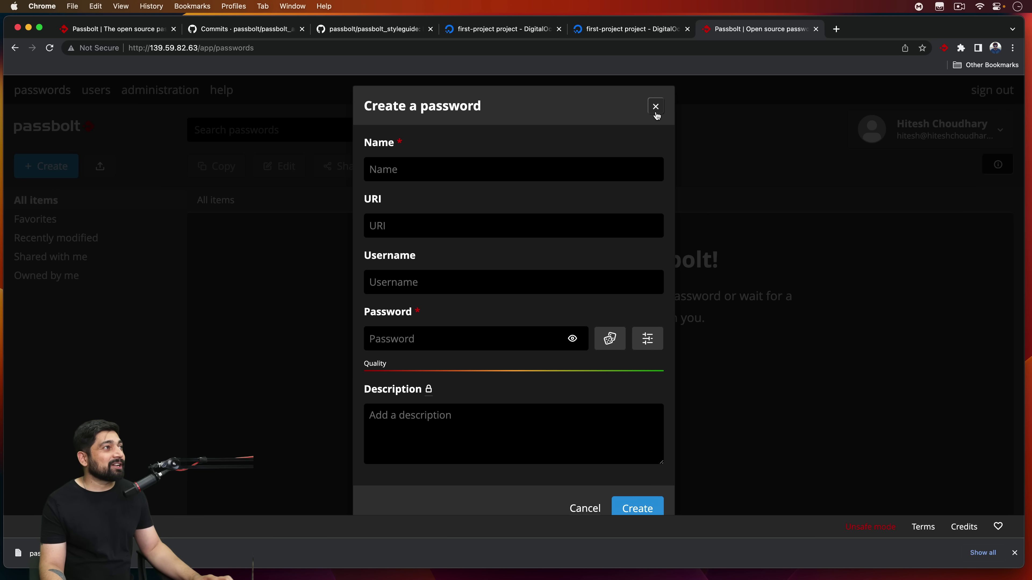
pyautogui.click(656, 106)
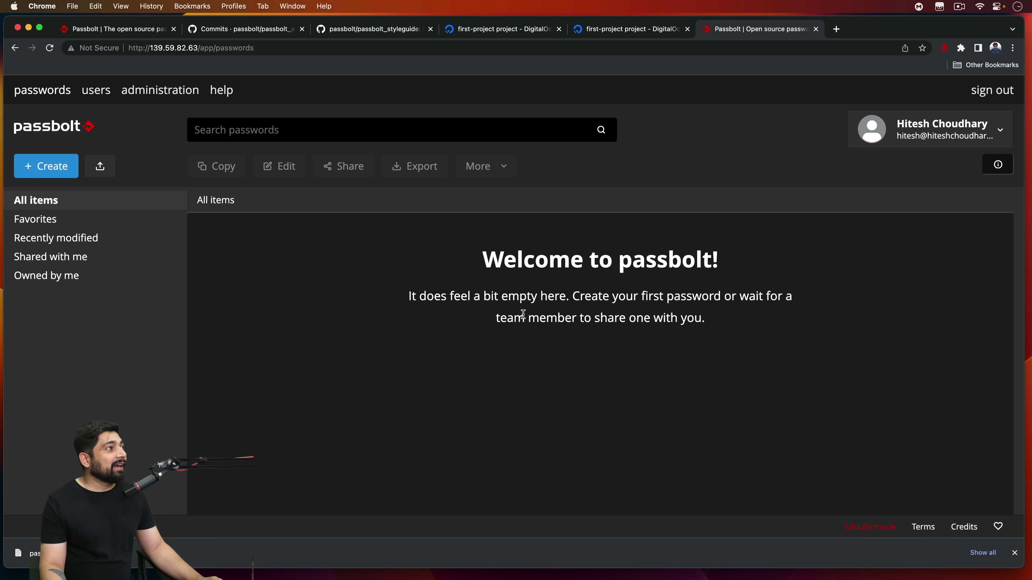
# Step: Visit the Mobile Apps page from the account menu, then open the users list with the lone admin
pyautogui.click(926, 146)
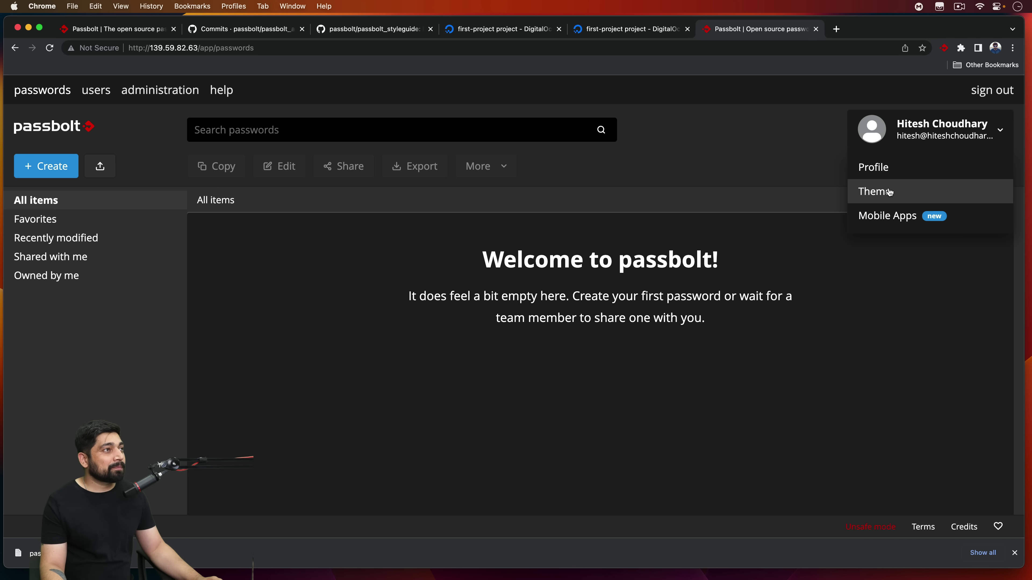
pyautogui.click(887, 216)
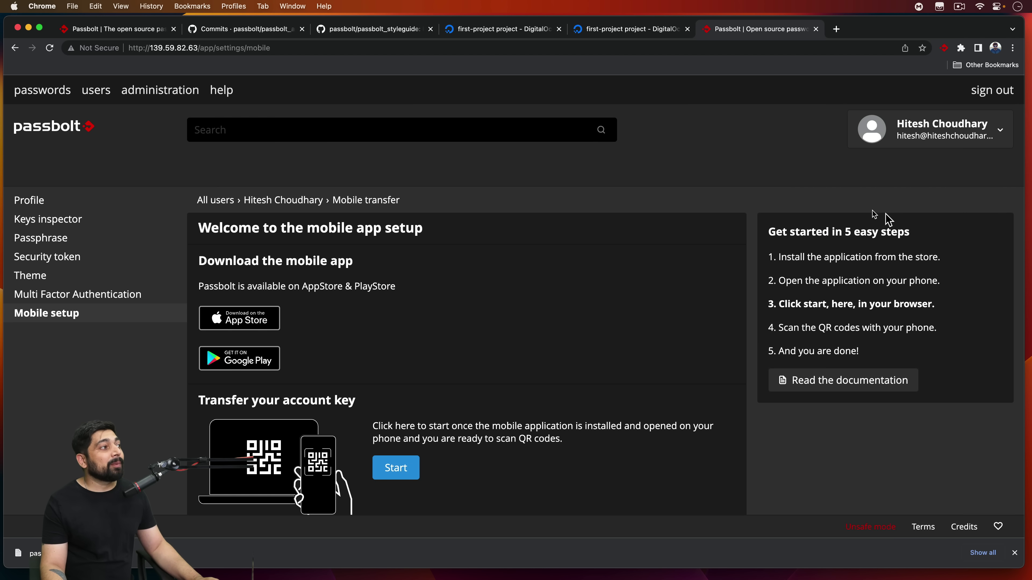
pyautogui.scroll(-2, 219, 264)
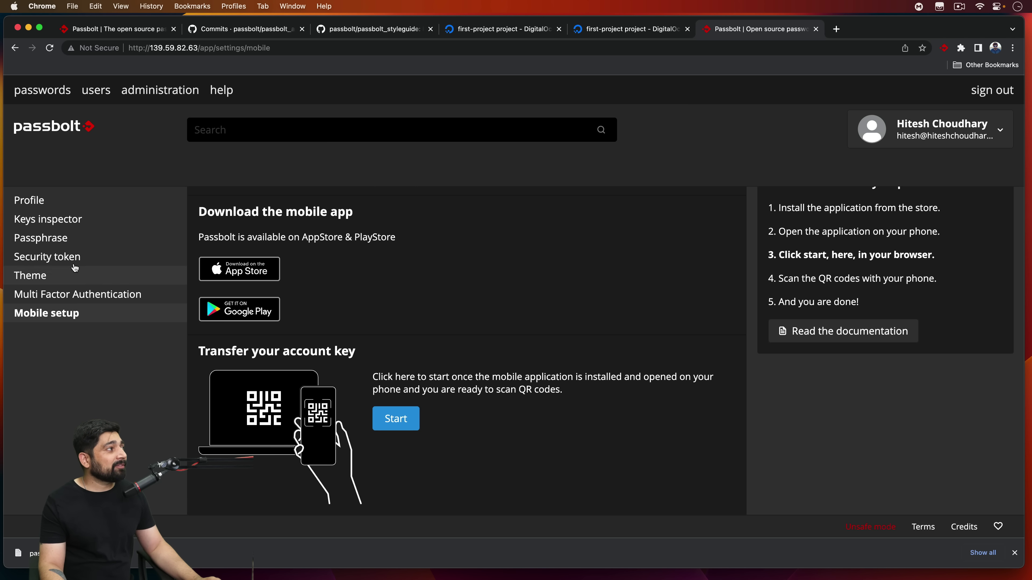
pyautogui.click(84, 94)
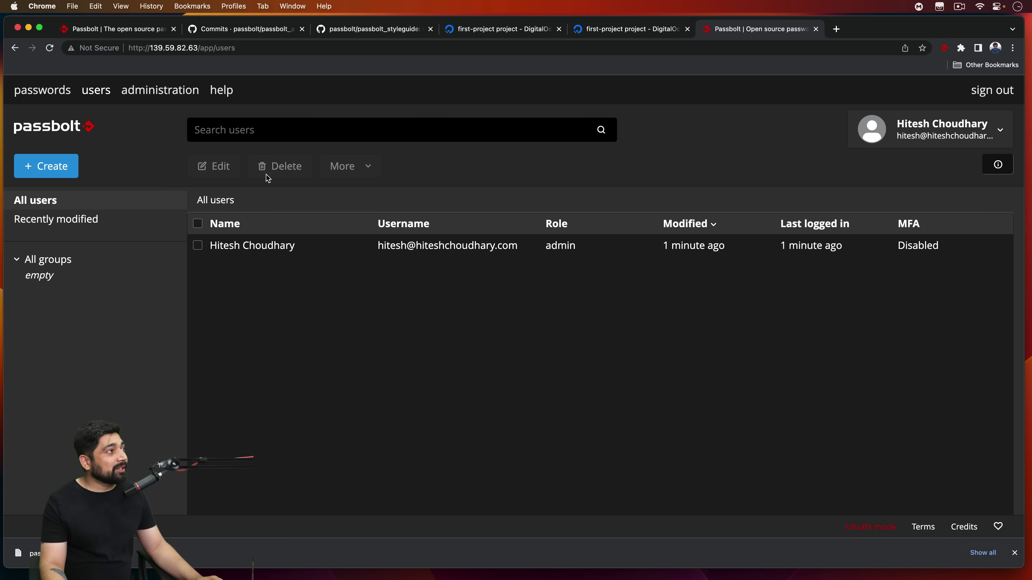
# Step: View the administration page's disabled MFA providers, then go back to the empty passwords list
pyautogui.click(166, 95)
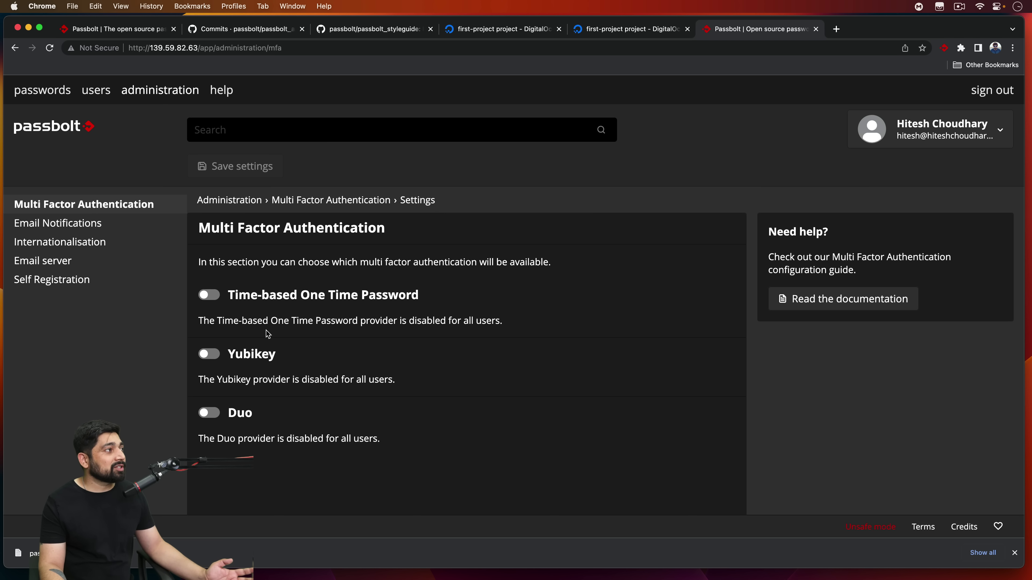
pyautogui.click(42, 91)
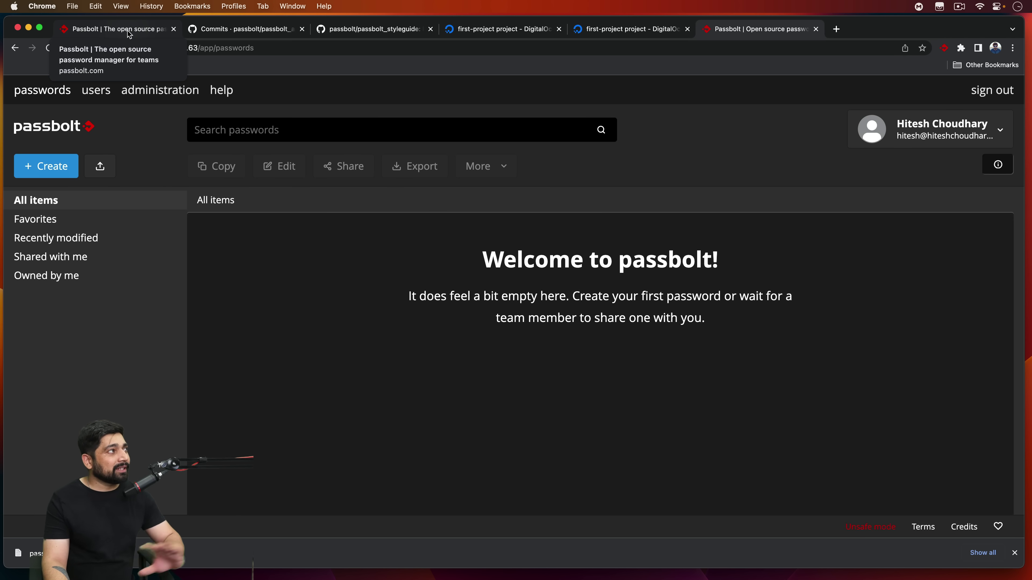
# Step: On passbolt.com, go to the self-hosted pricing page and review the Community, Business and Enterprise plans
pyautogui.click(128, 34)
pyautogui.scroll(-3, 609, 365)
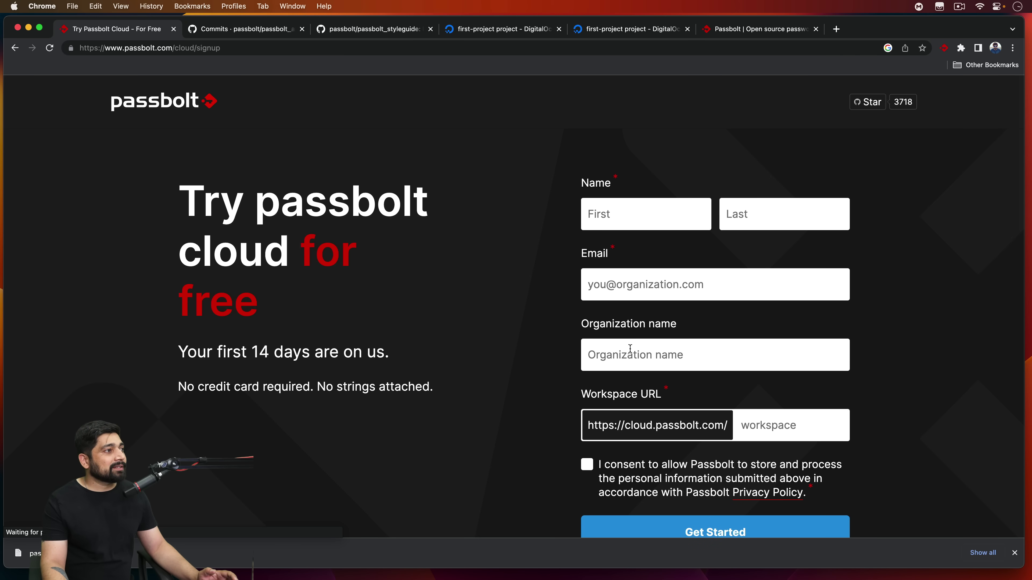
pyautogui.scroll(-3, 481, 338)
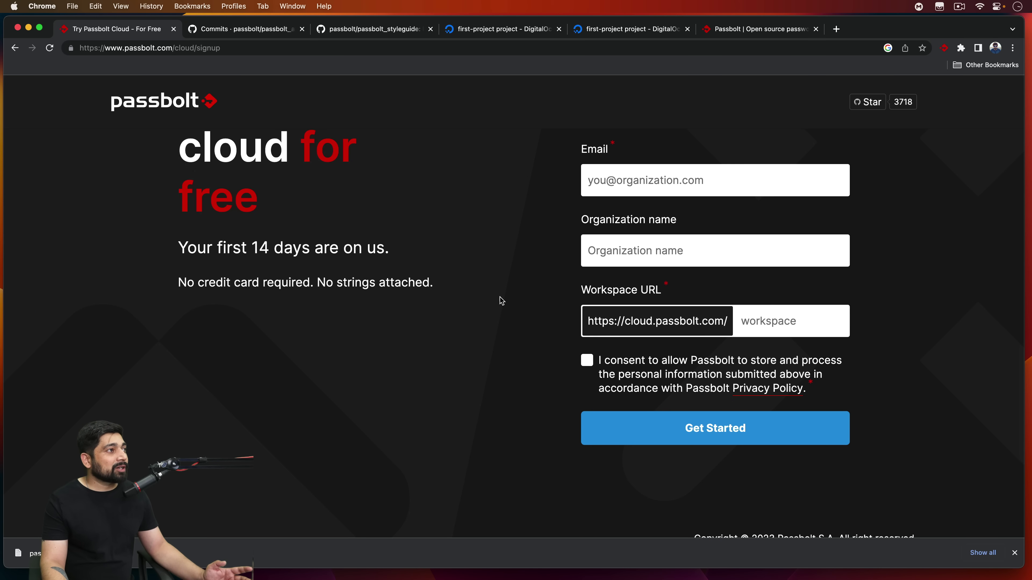
pyautogui.scroll(3, 492, 299)
pyautogui.click(15, 48)
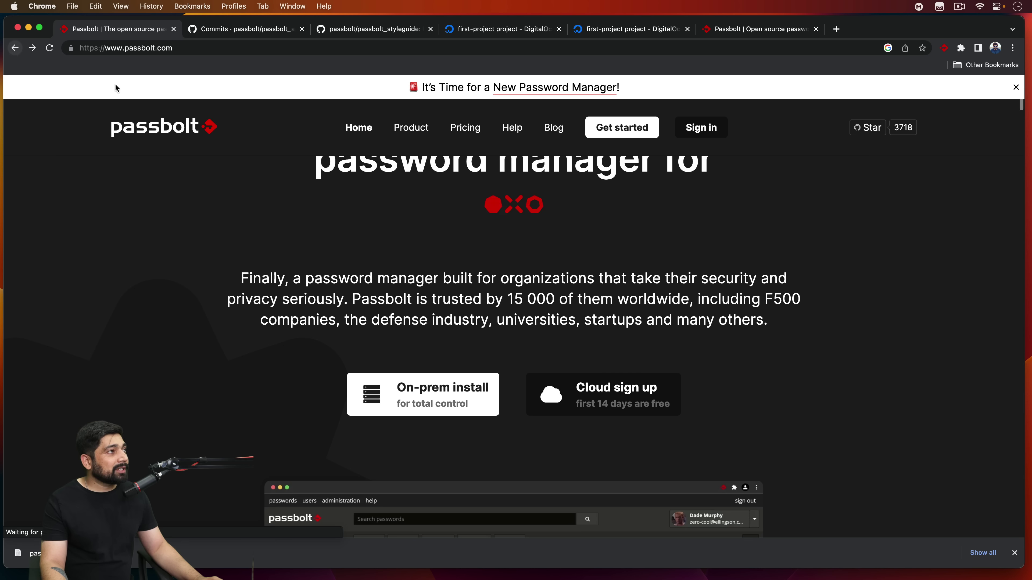
pyautogui.click(465, 127)
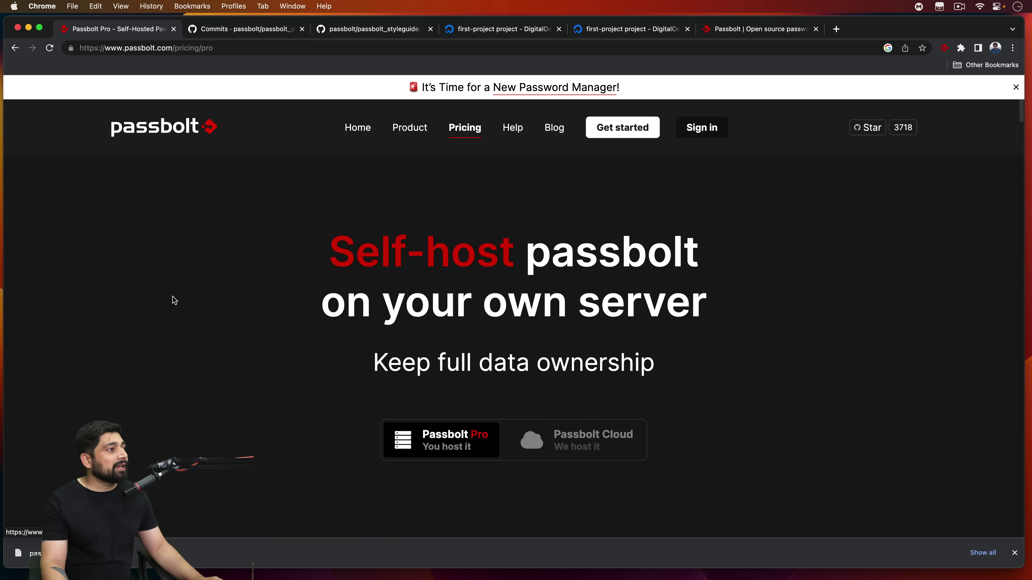
pyautogui.scroll(-6, 253, 341)
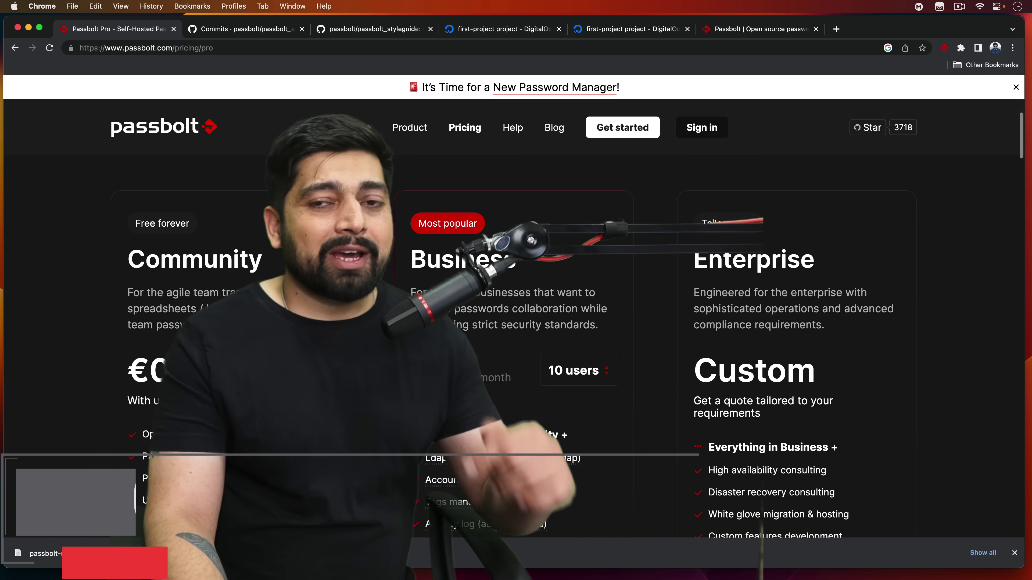
pyautogui.scroll(-1, 138, 190)
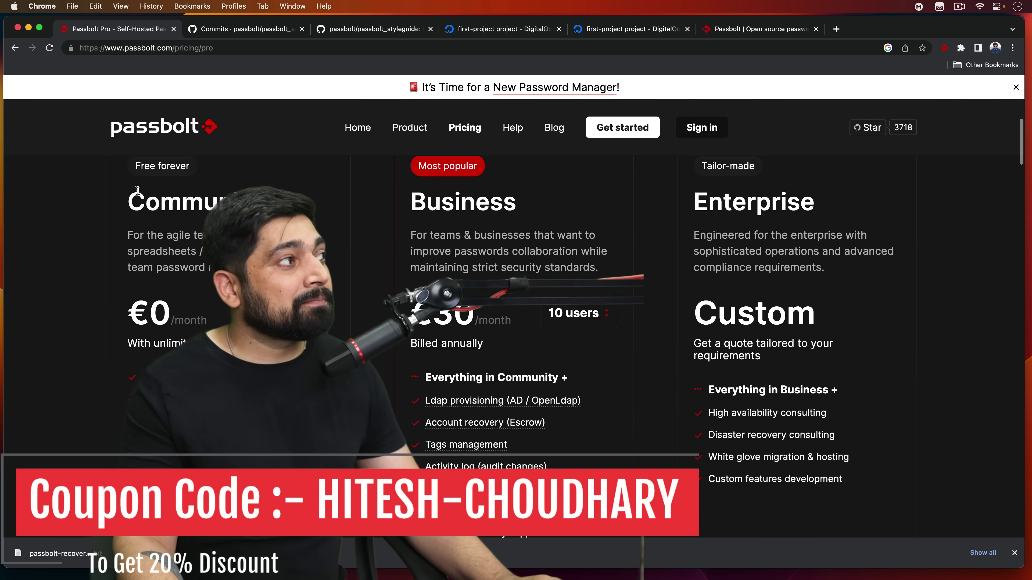
pyautogui.doubleClick(138, 195)
pyautogui.scroll(-3, 367, 344)
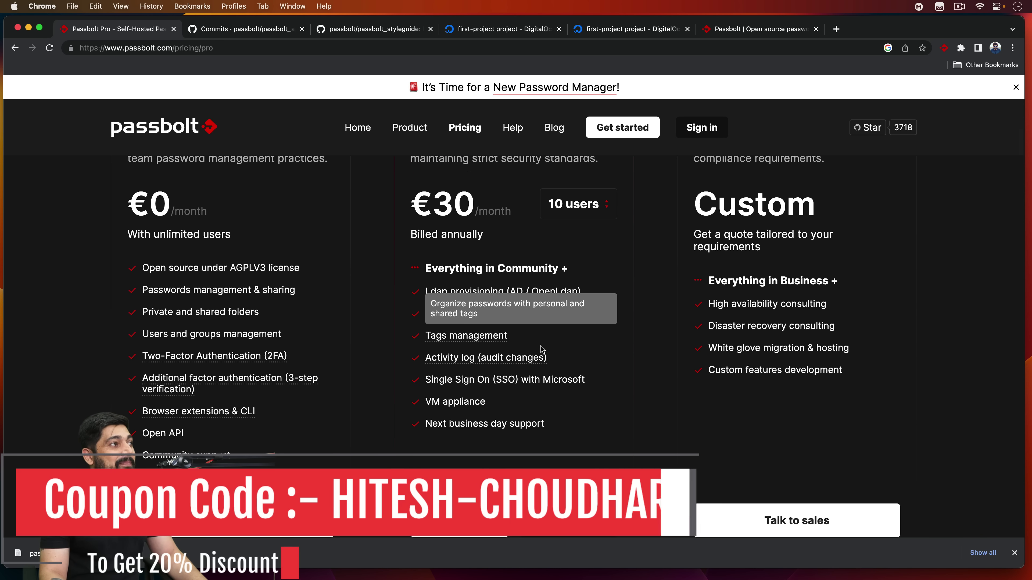
pyautogui.scroll(3, 384, 337)
pyautogui.scroll(9, 385, 337)
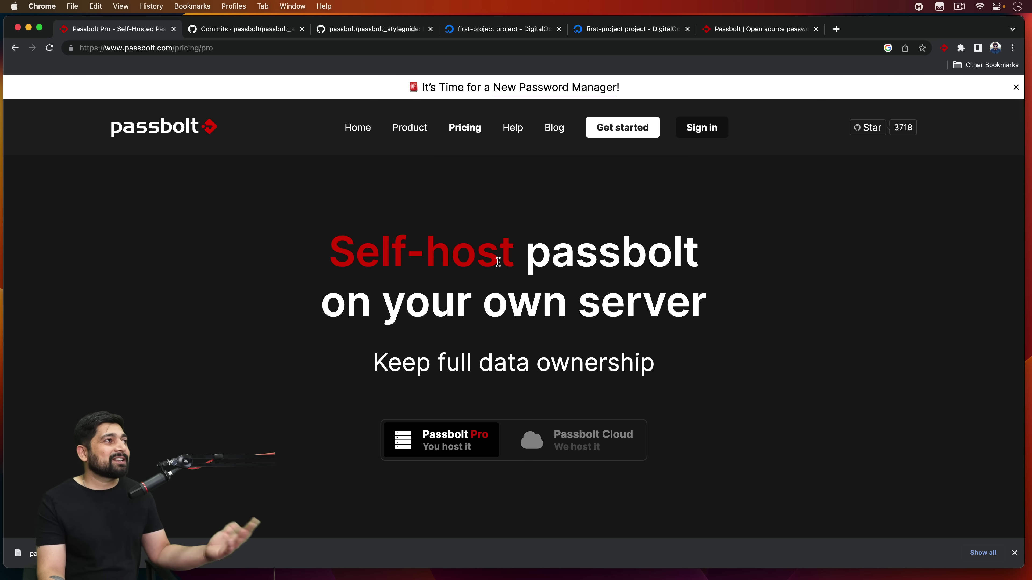
pyautogui.click(642, 29)
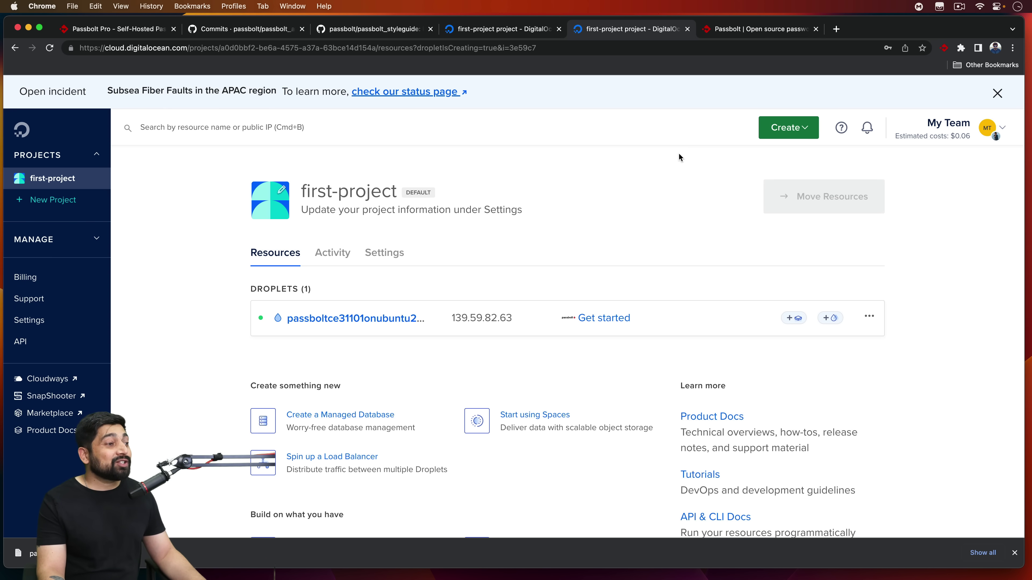
pyautogui.click(755, 28)
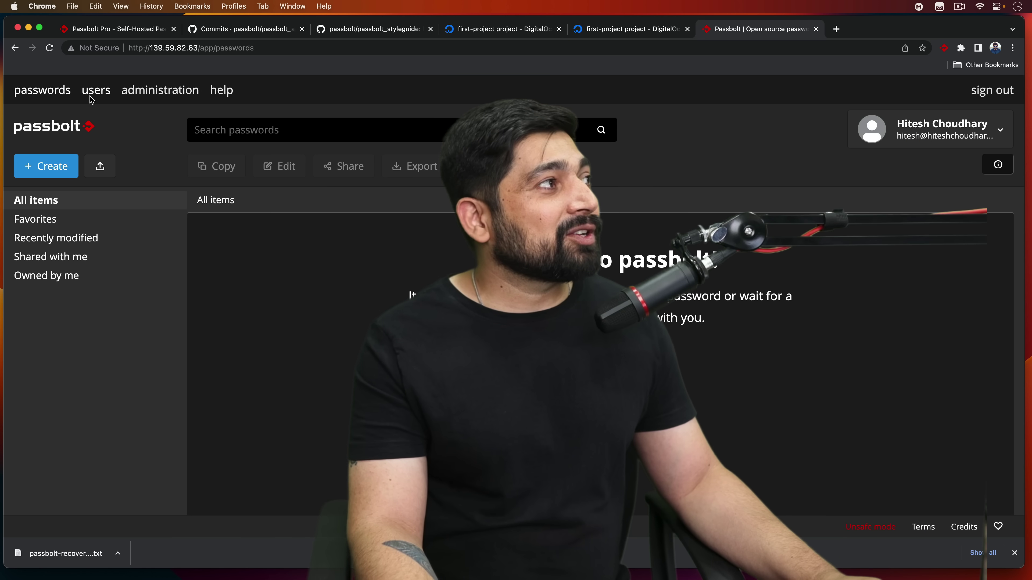
pyautogui.click(105, 29)
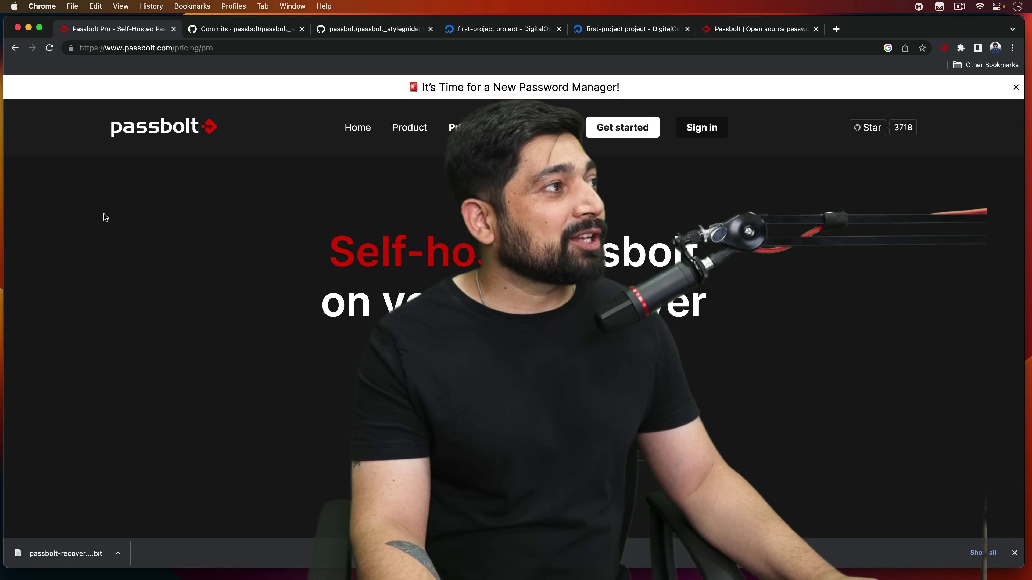